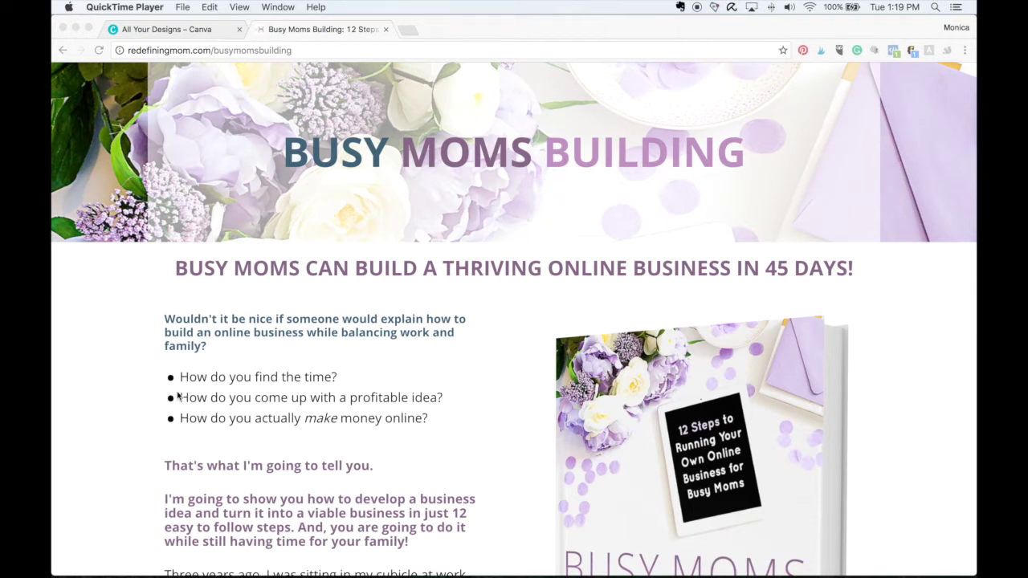
Step: Scroll the Busy Moms Building sales page past its BUY NOW button toward The 12 Steps
scroll(178, 395, "down", 15)
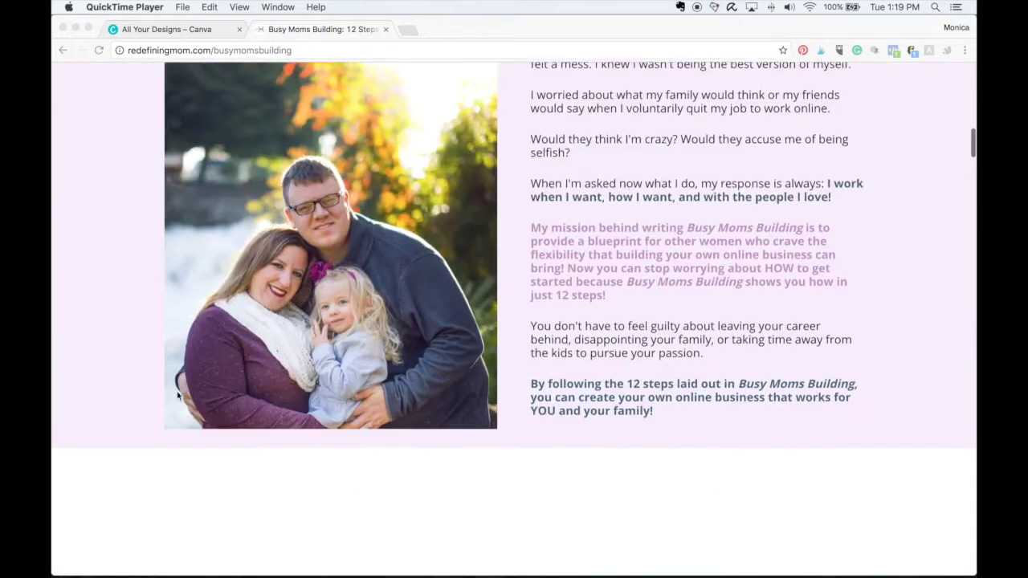
scroll(177, 396, "down", 8)
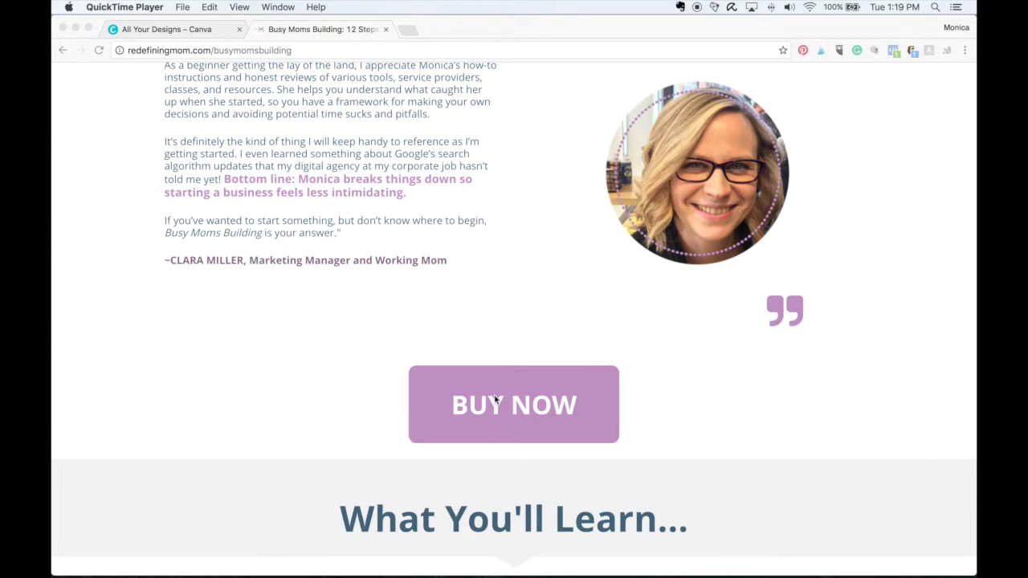
left_click(463, 413)
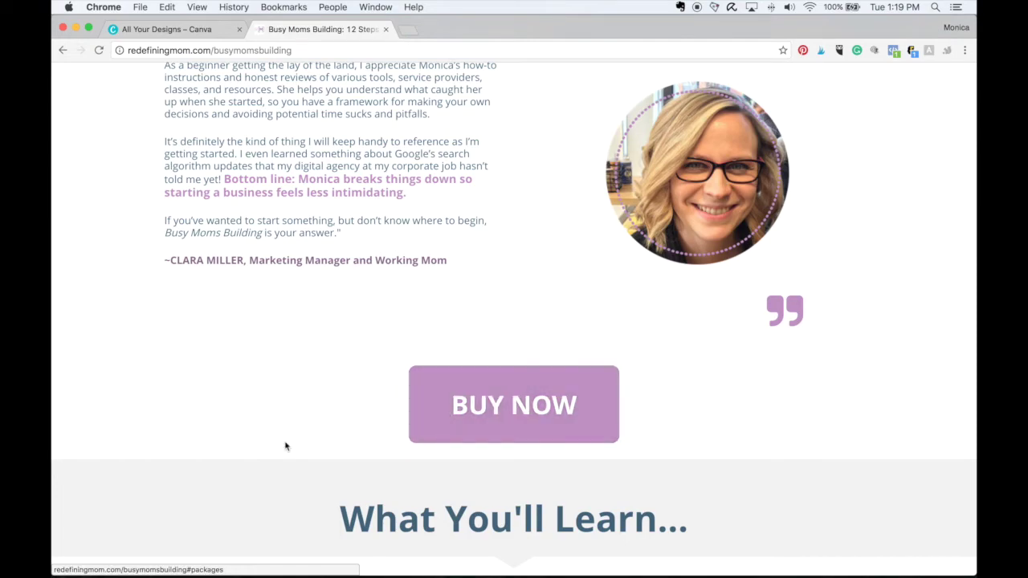
scroll(439, 420, "down", 5)
Step: Scroll to the $29 Starter, Advanced and Advanced + Bonus tiers and their purple BUY NOW buttons
scroll(439, 420, "down", 20)
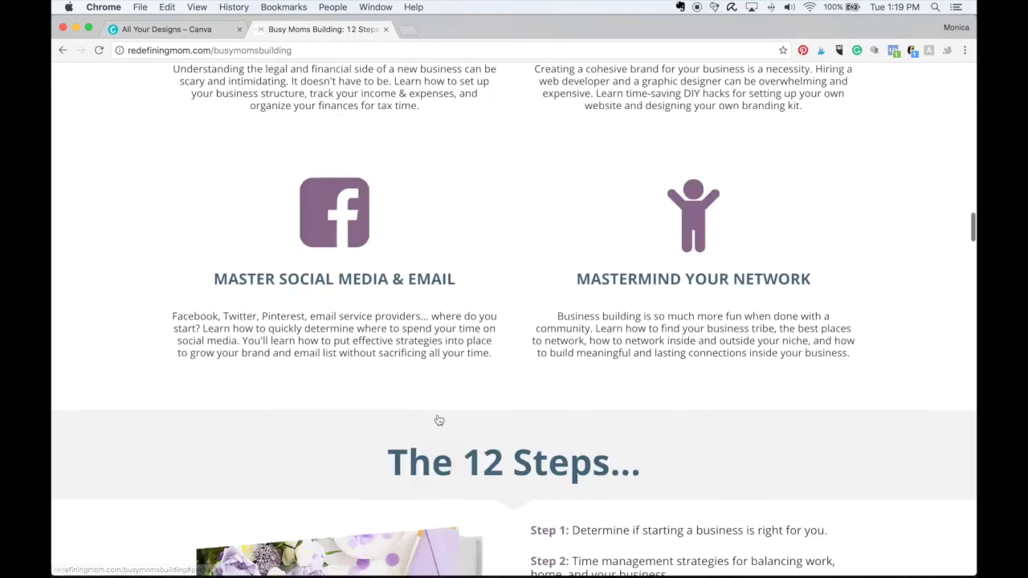
scroll(439, 421, "down", 20)
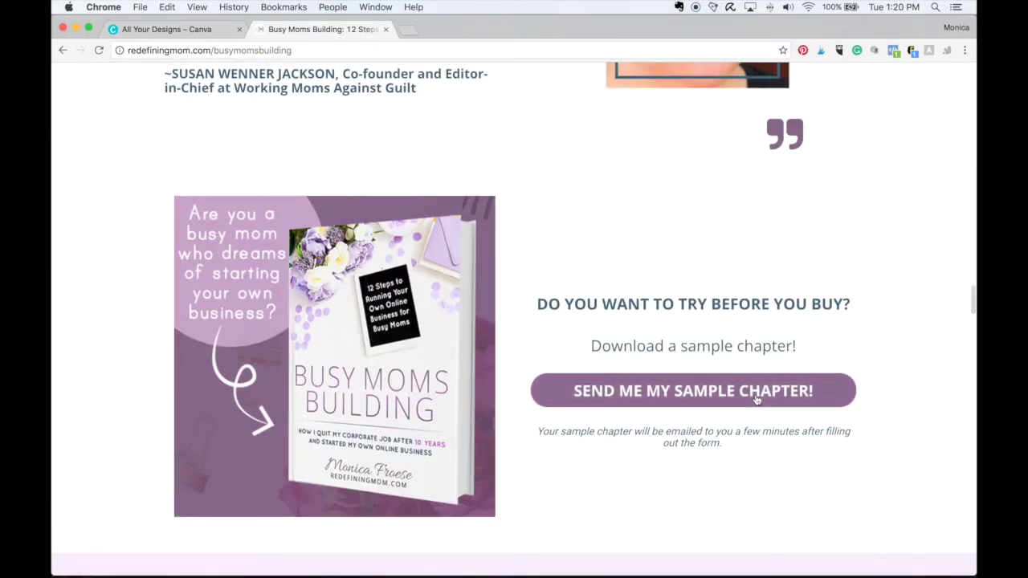
scroll(610, 511, "down", 1)
scroll(610, 511, "down", 20)
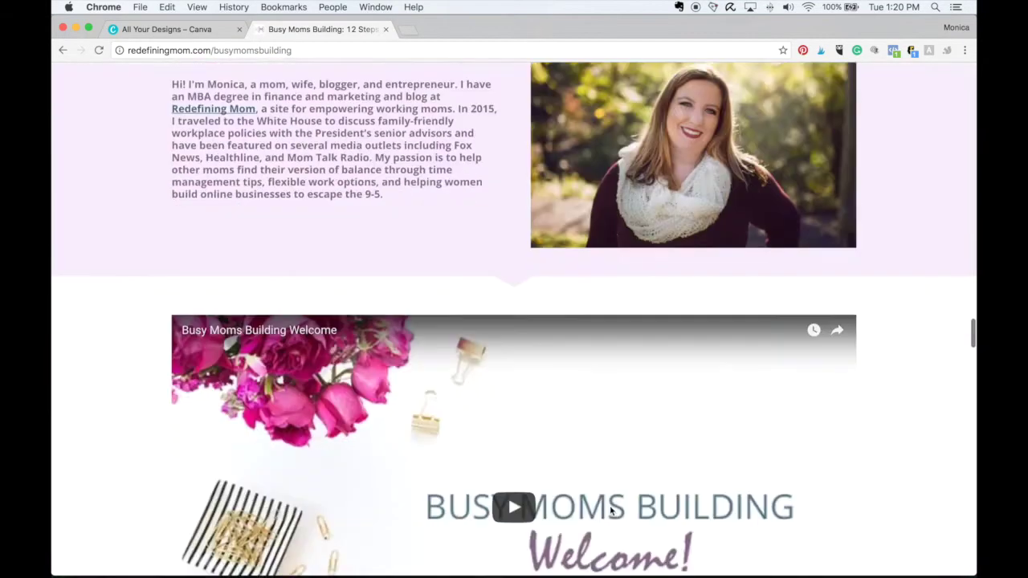
scroll(609, 511, "down", 20)
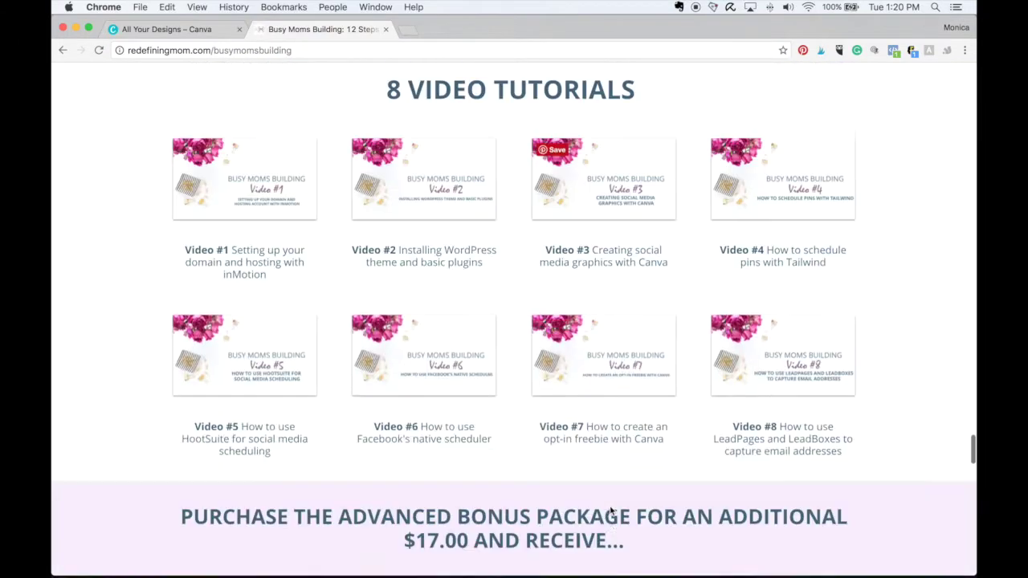
scroll(610, 511, "down", 12)
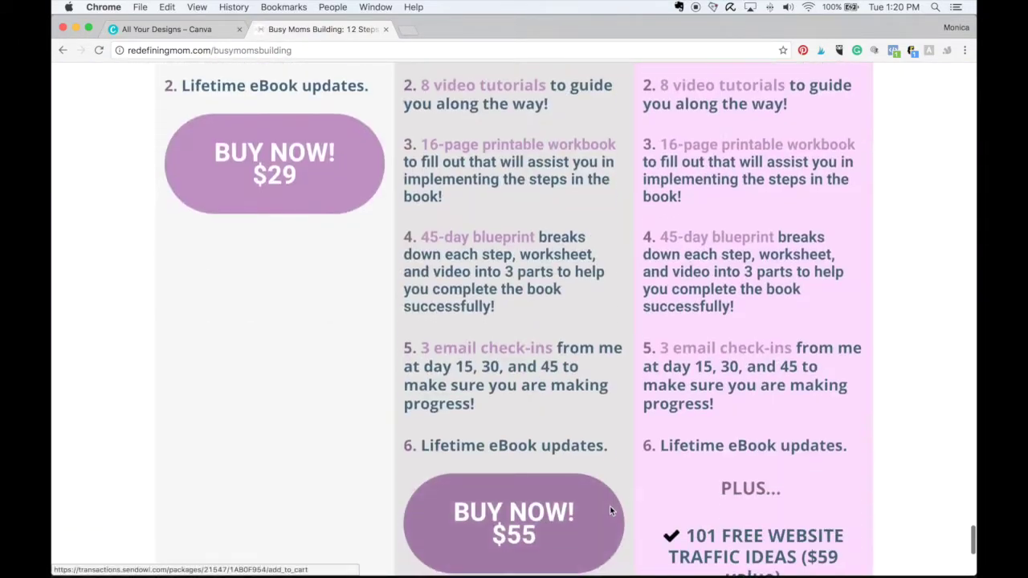
scroll(569, 389, "up", 14)
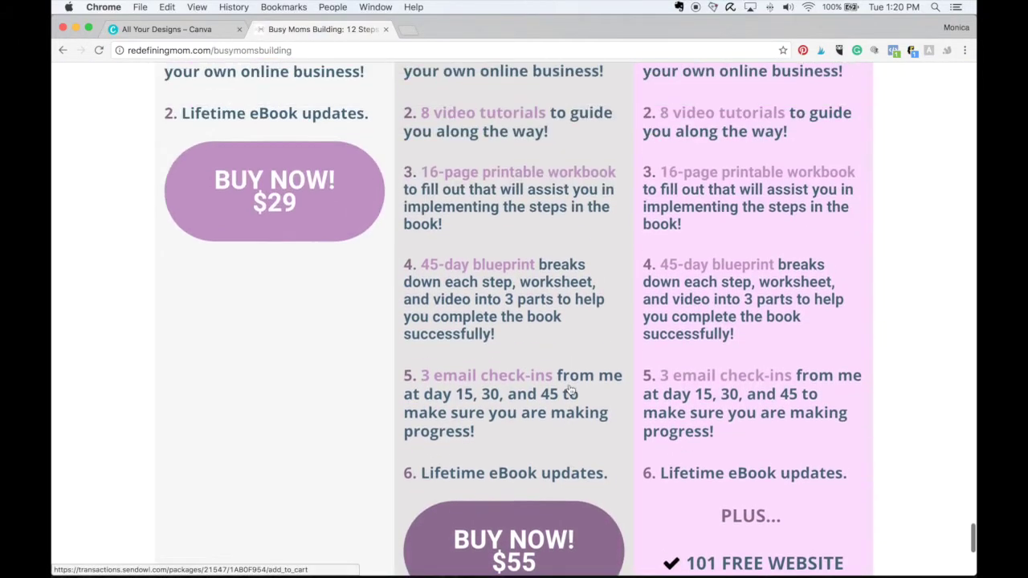
scroll(569, 389, "up", 1)
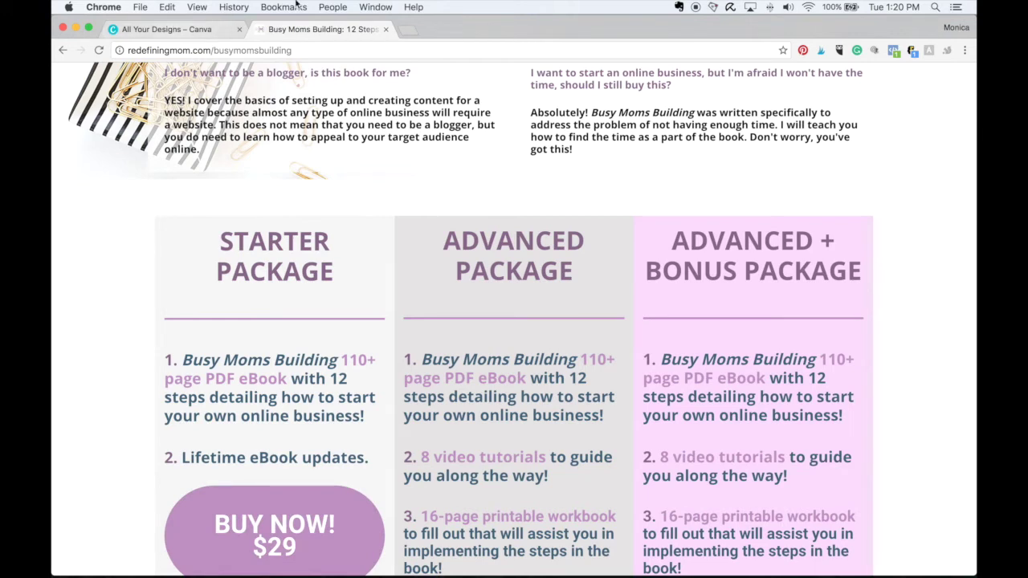
left_click(168, 30)
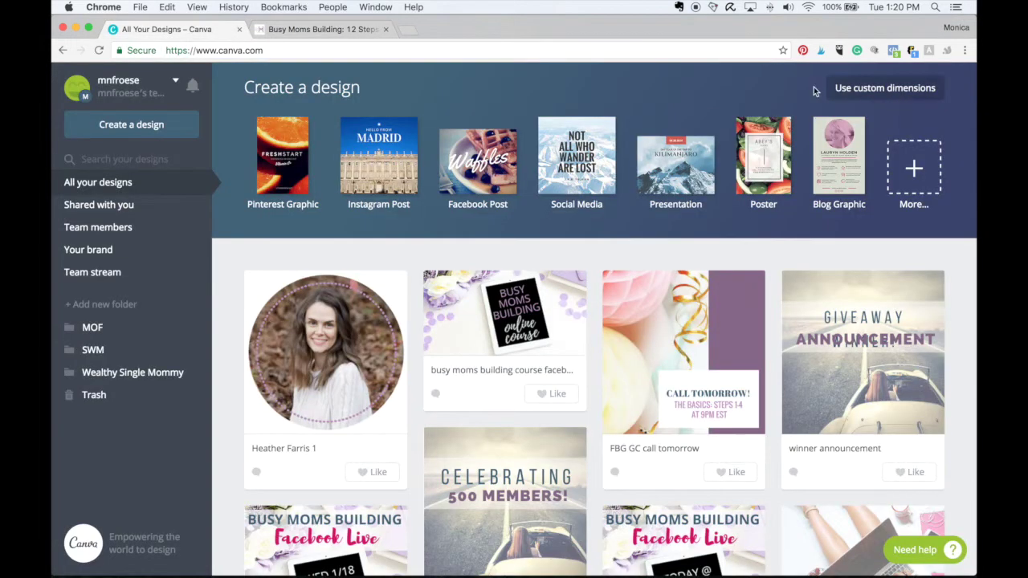
Step: Create a new Canva design with custom dimensions of 500 × 250 px
left_click(838, 87)
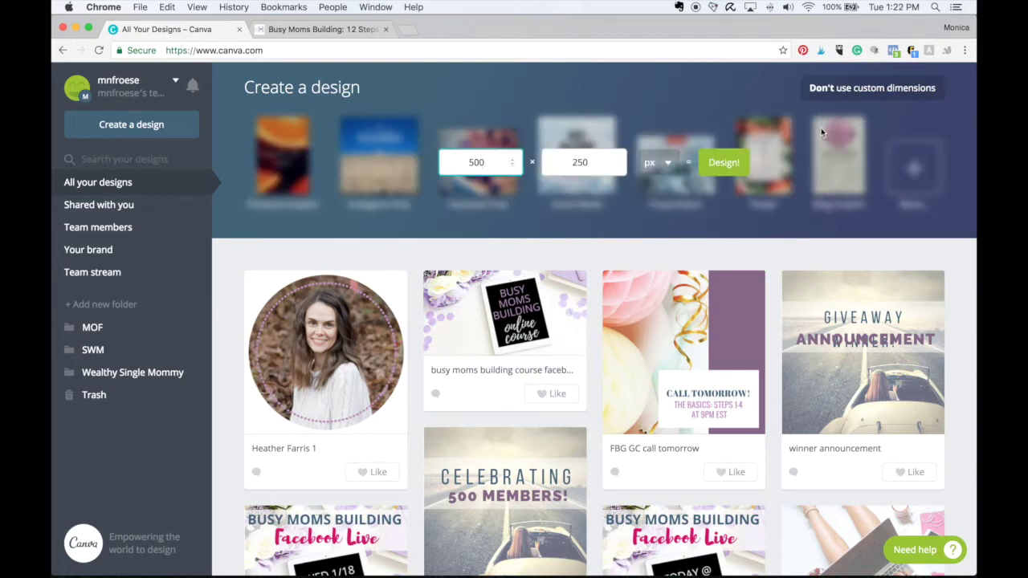
left_click(724, 162)
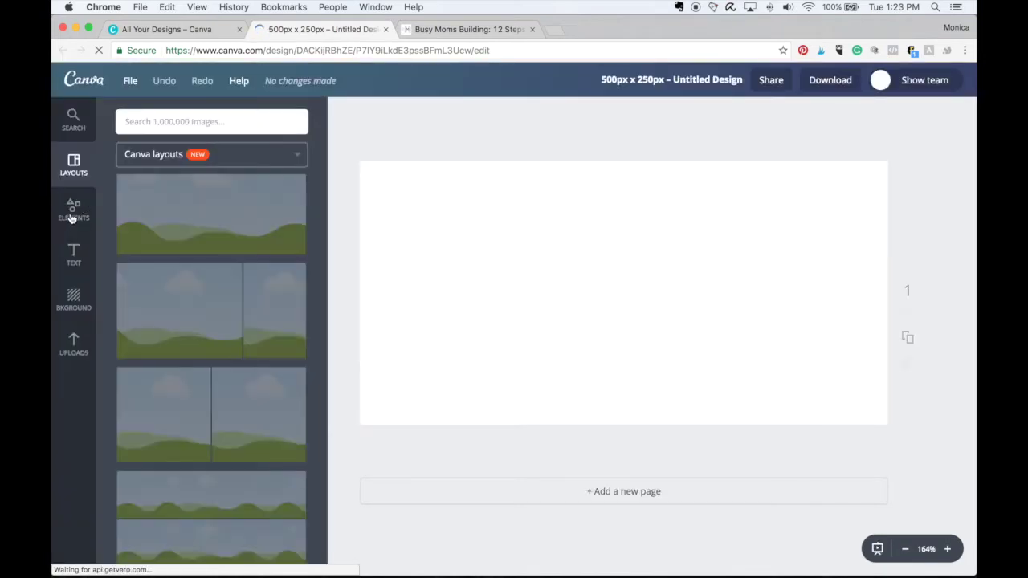
Step: Add a rounded square from Elements > Shapes and bring up its custom colour picker showing 416378
left_click(71, 216)
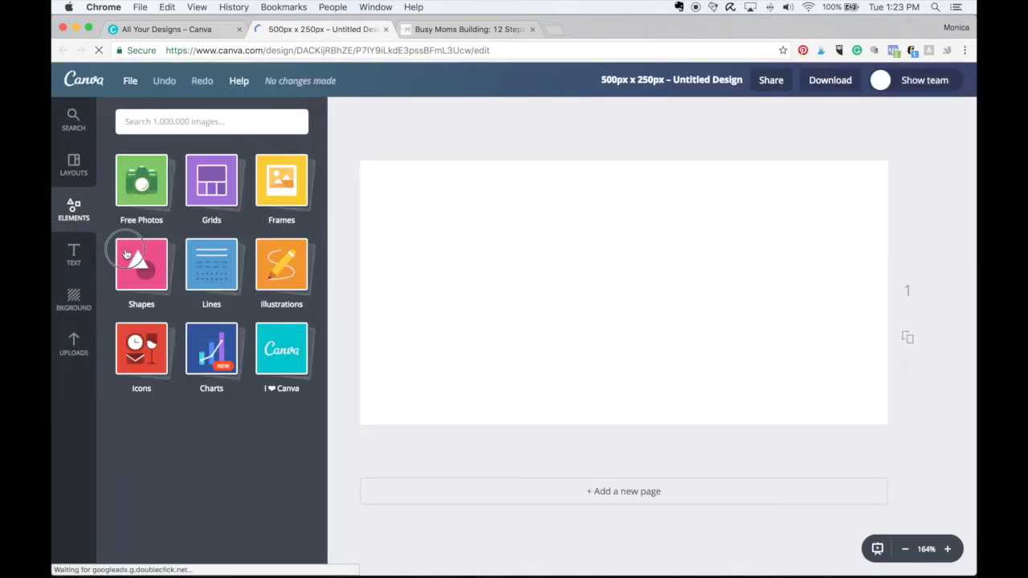
left_click(127, 254)
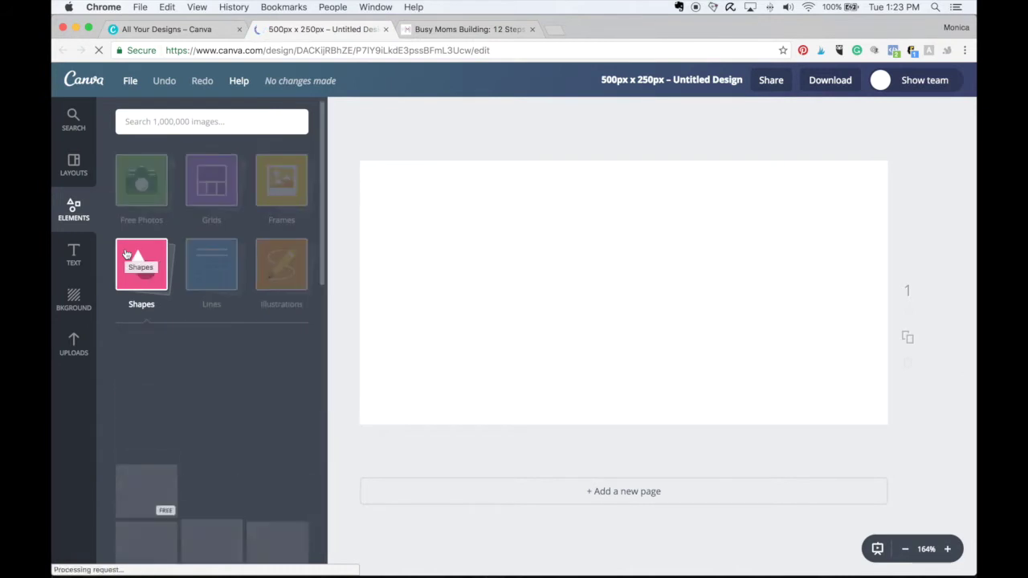
left_click(213, 371)
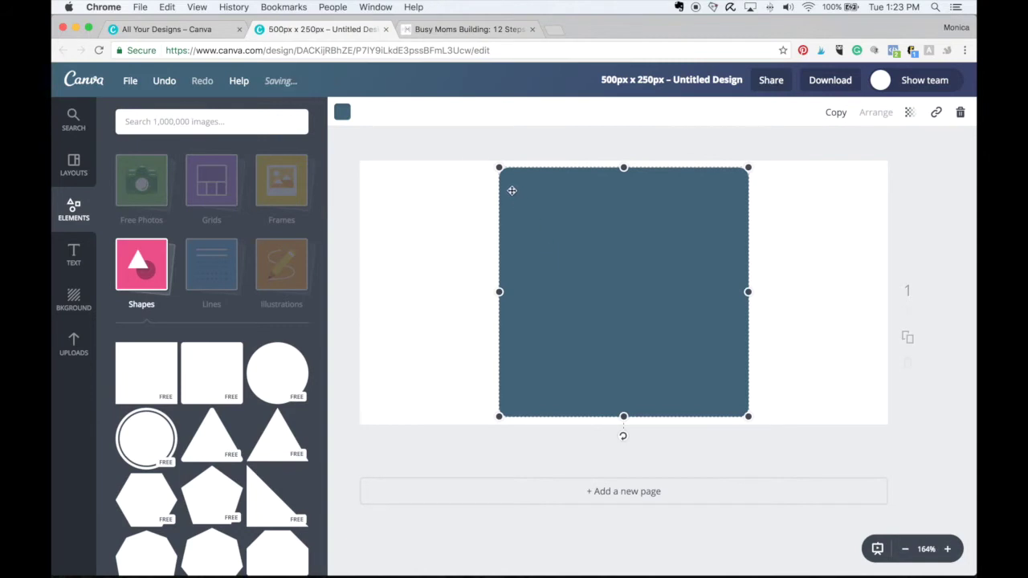
left_click(343, 113)
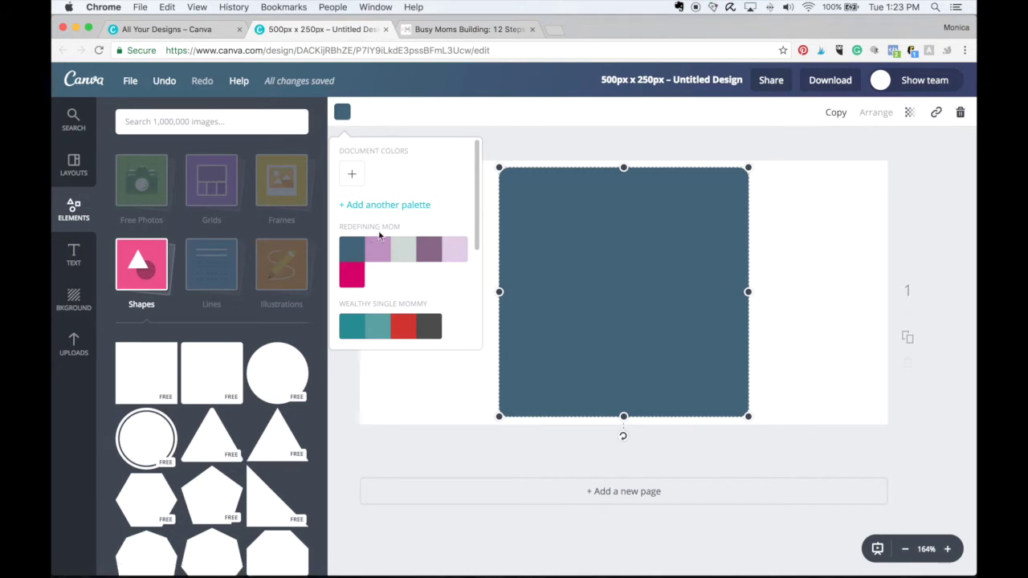
left_click(354, 175)
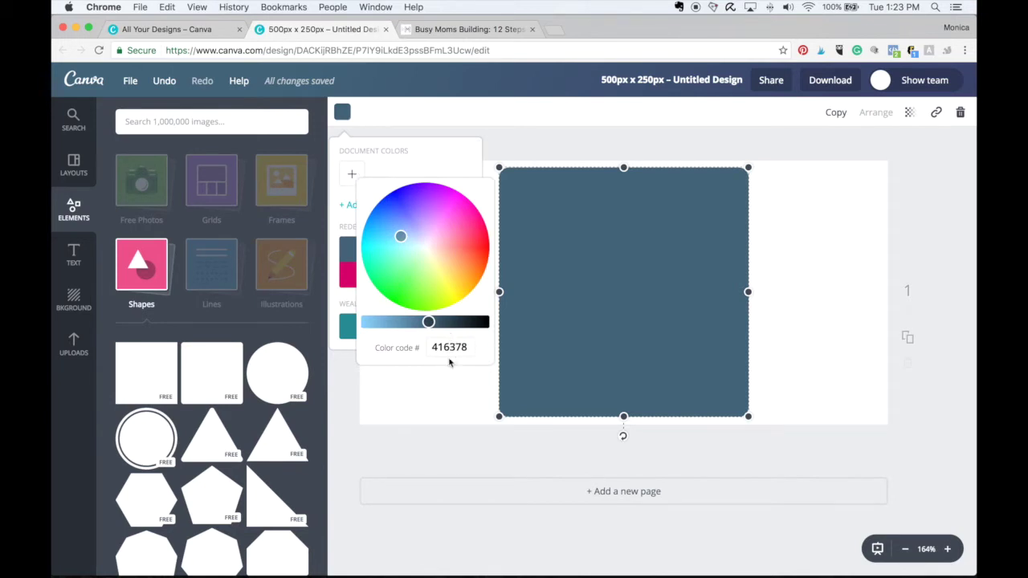
Step: Fill the square with the light purple Redefining Mom brand colour
left_click(443, 163)
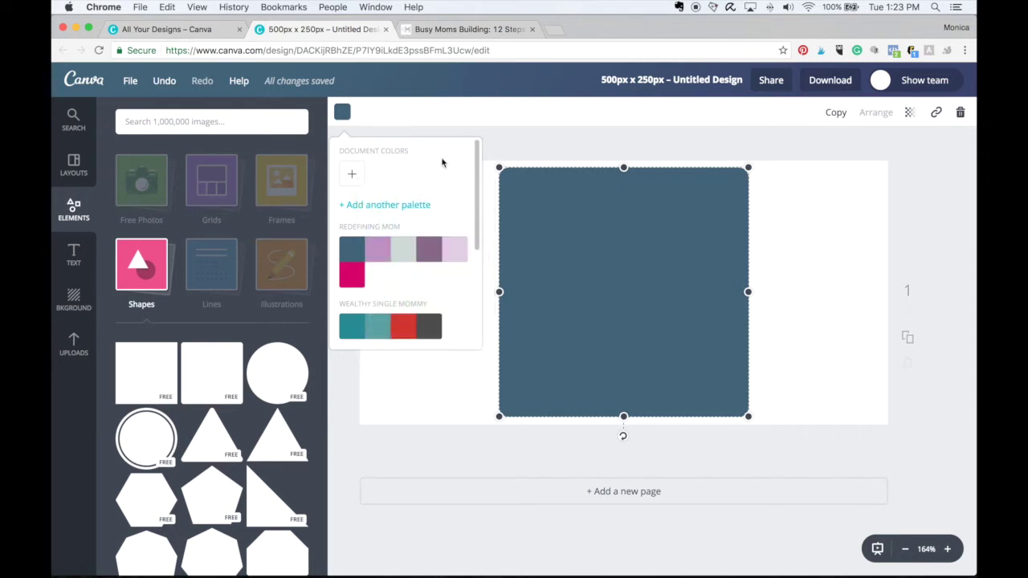
left_click(384, 256)
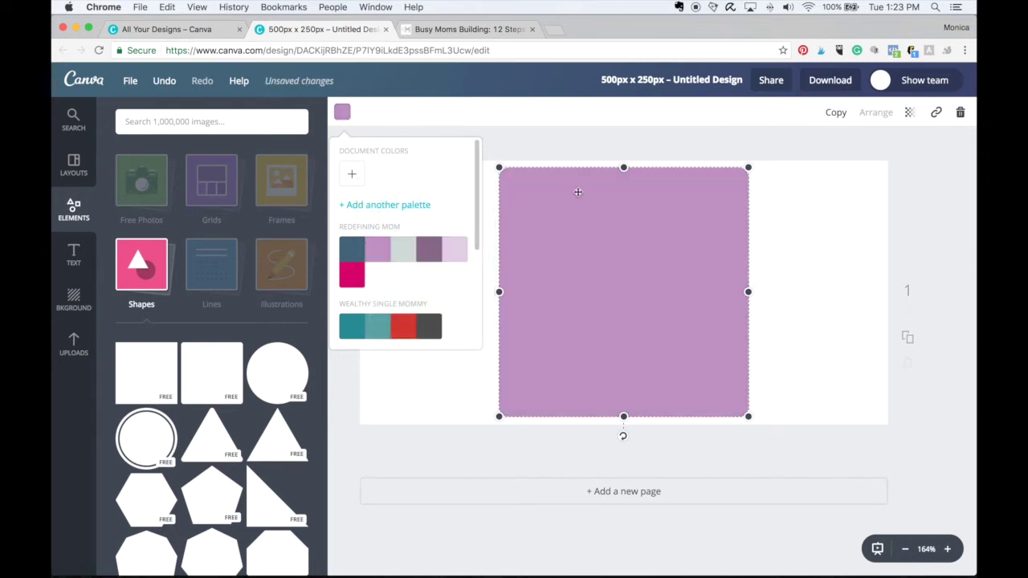
left_click(611, 211)
Step: Stretch the shape sideways into a wide rounded rectangle spanning nearly the whole 500 px page
left_click_drag(496, 293, 379, 292)
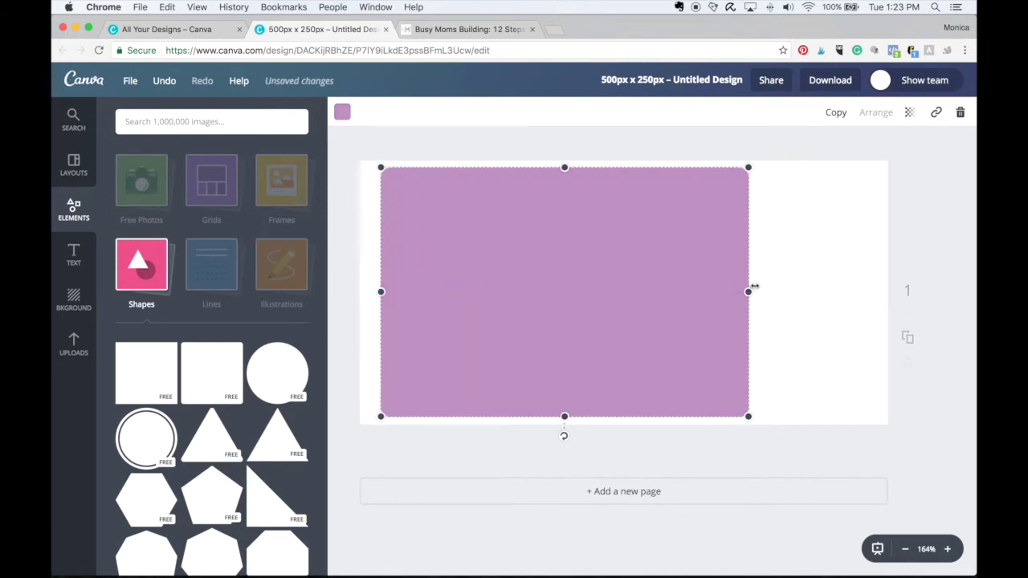
left_click_drag(749, 292, 884, 288)
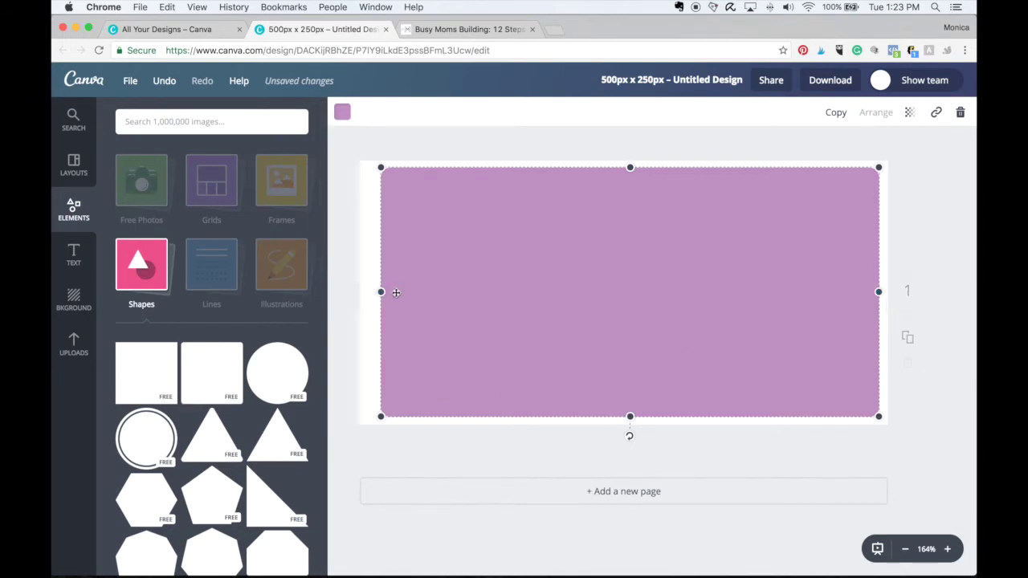
left_click_drag(381, 291, 368, 293)
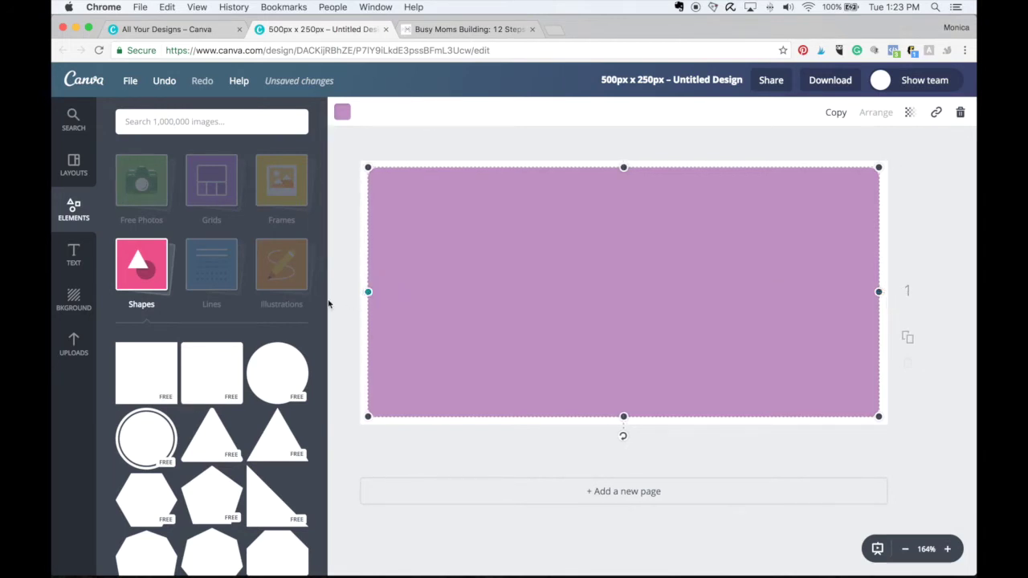
left_click(74, 256)
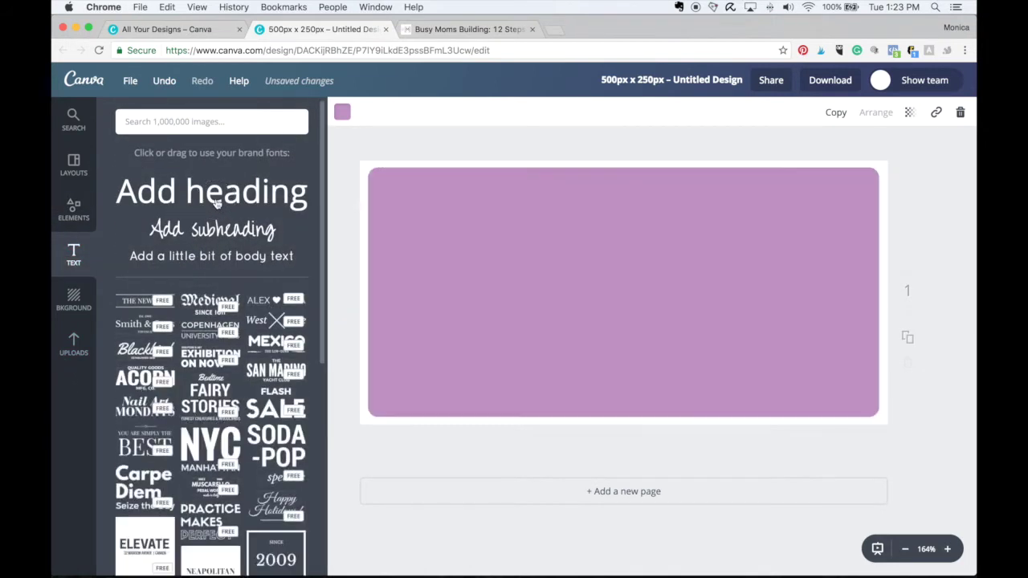
Step: Add a heading reading 'BUY NOW' on the button and make it white
left_click(215, 204)
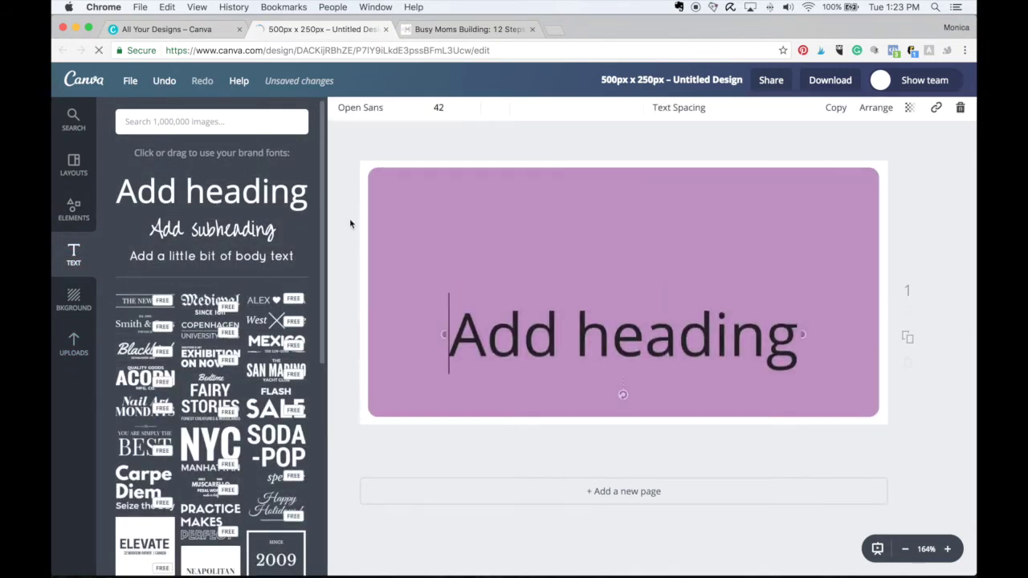
type("B")
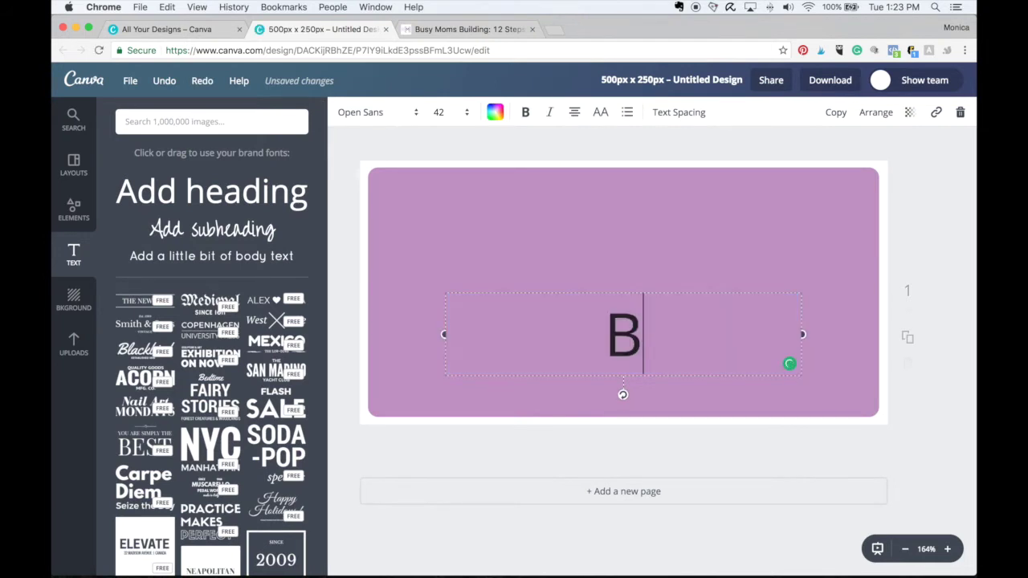
type("UY NOW")
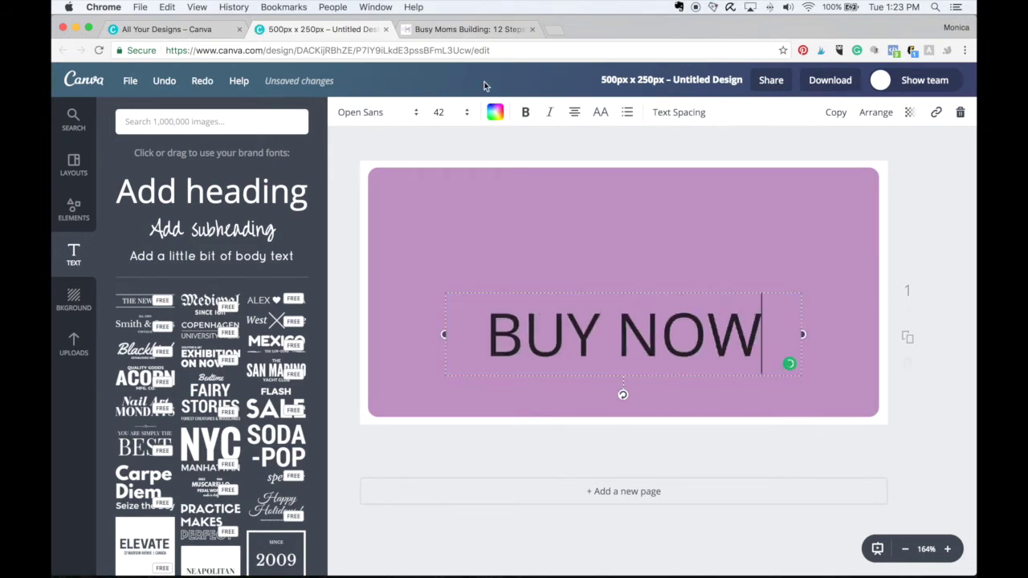
left_click(495, 112)
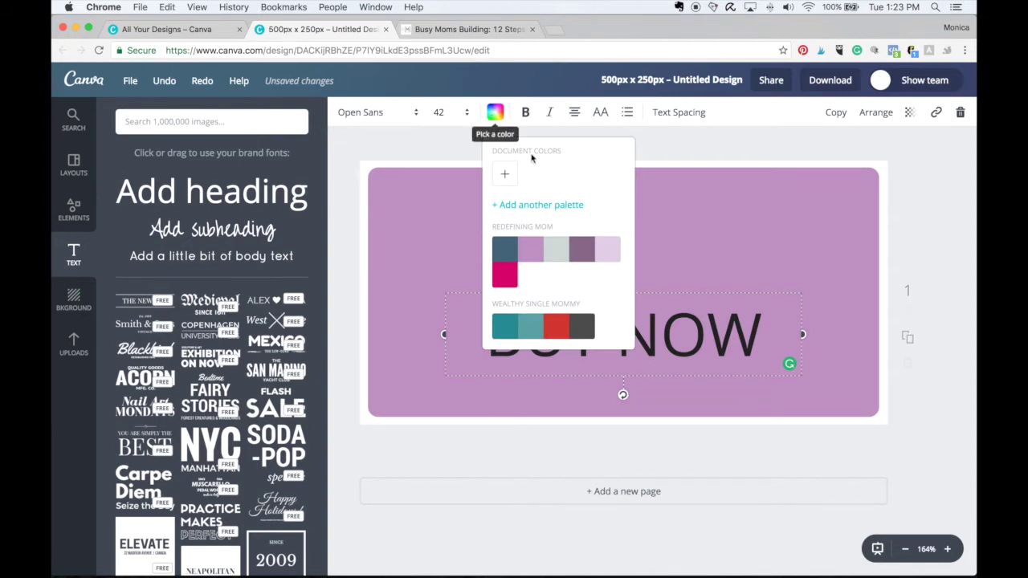
scroll(530, 223, "down", 5)
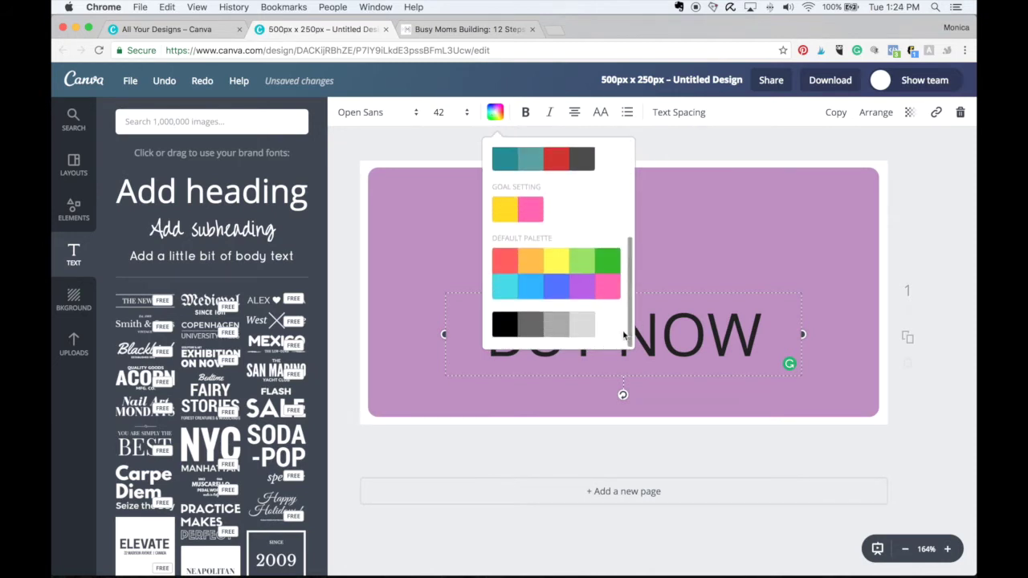
left_click(612, 330)
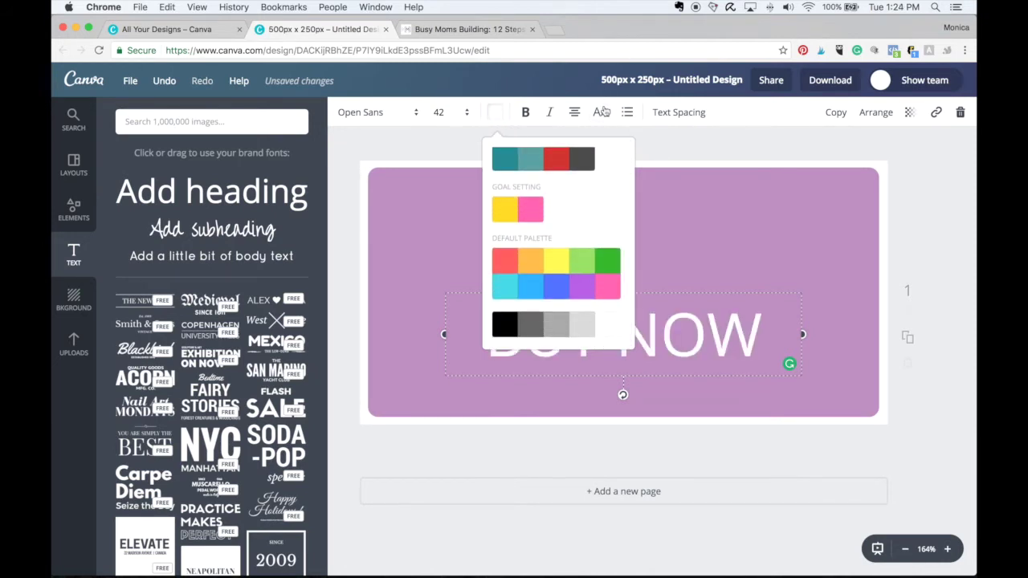
Step: Make the BUY NOW text bold at size 64 and centre it on the rectangle
left_click(525, 112)
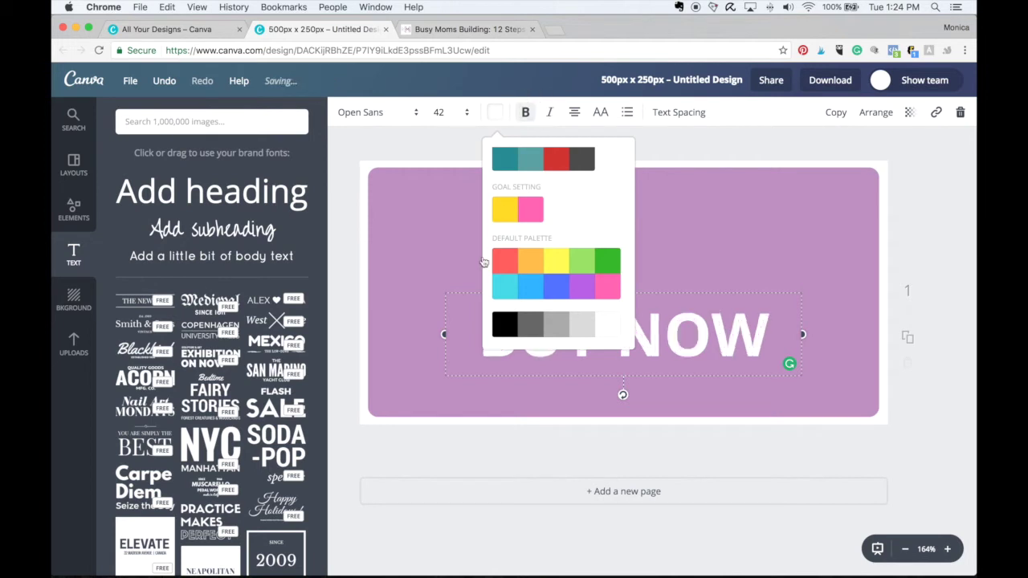
left_click(462, 111)
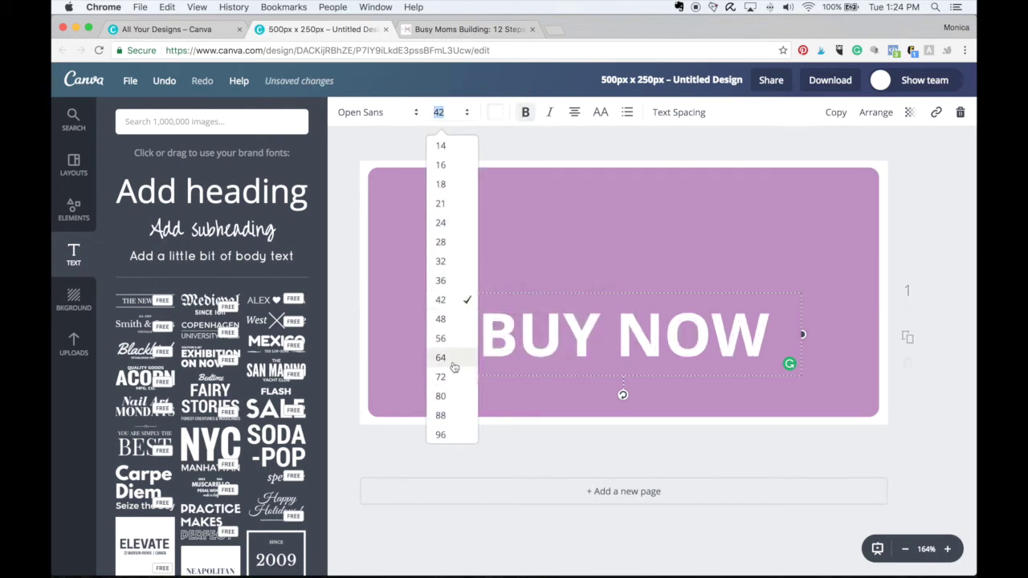
left_click(455, 437)
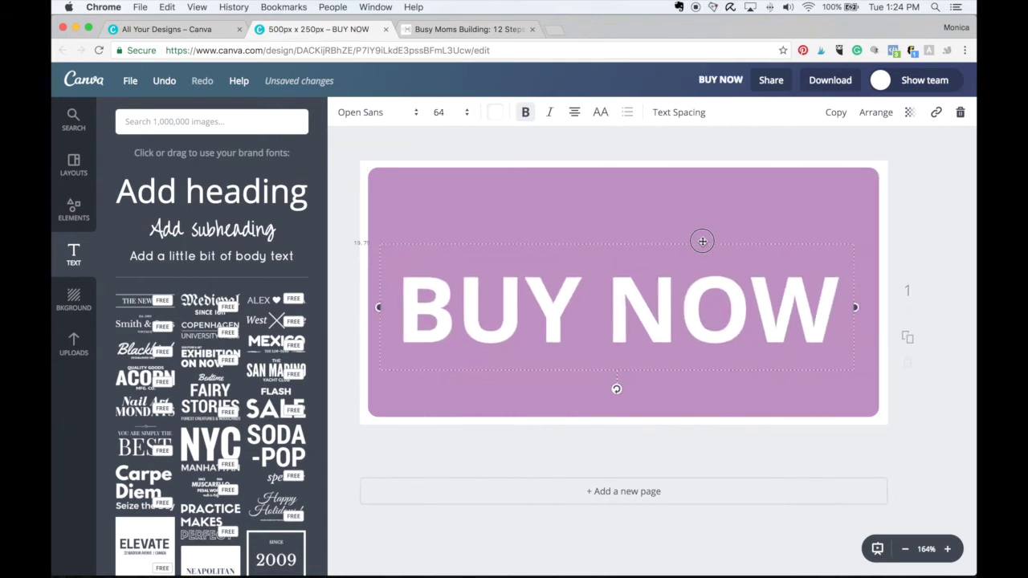
left_click_drag(702, 241, 706, 224)
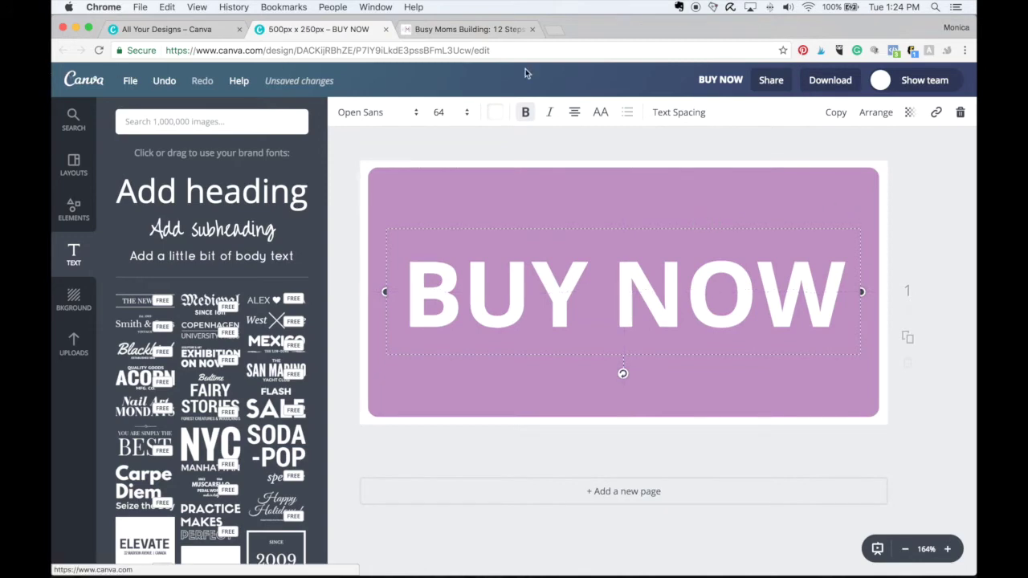
Step: Save the design and download it as a transparent-background PNG, BUY NOW (1).png
left_click(132, 83)
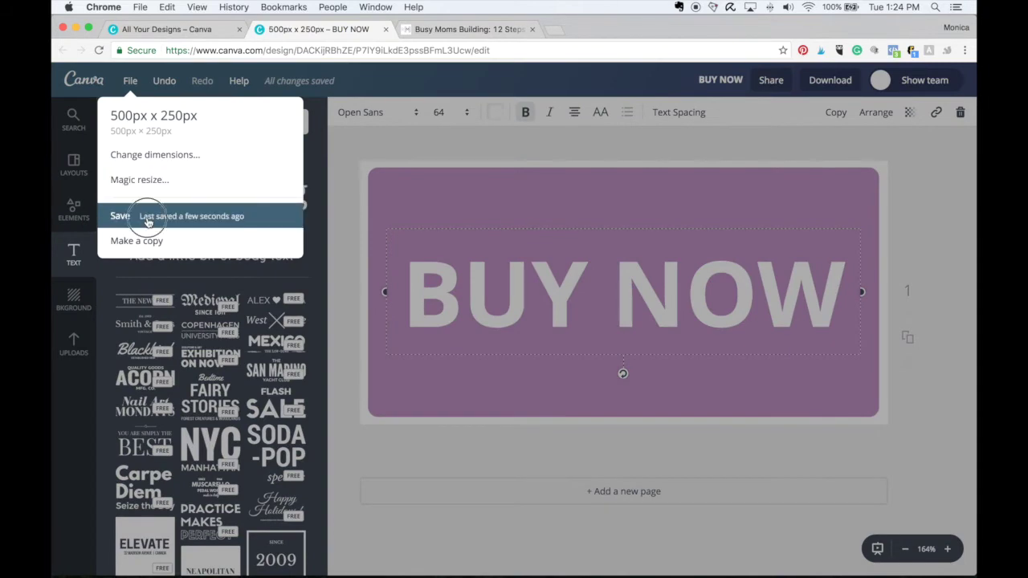
left_click(141, 215)
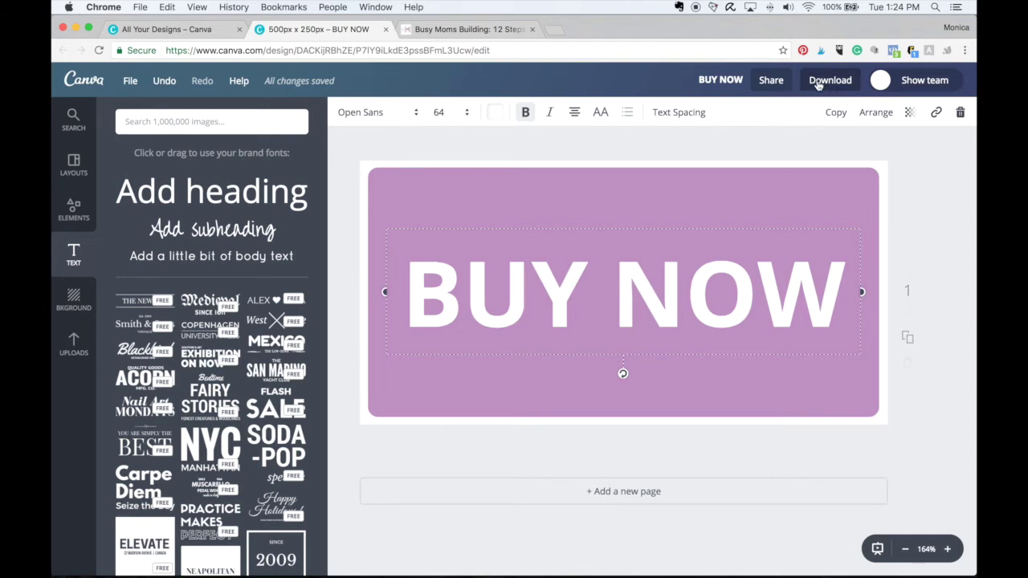
left_click(817, 84)
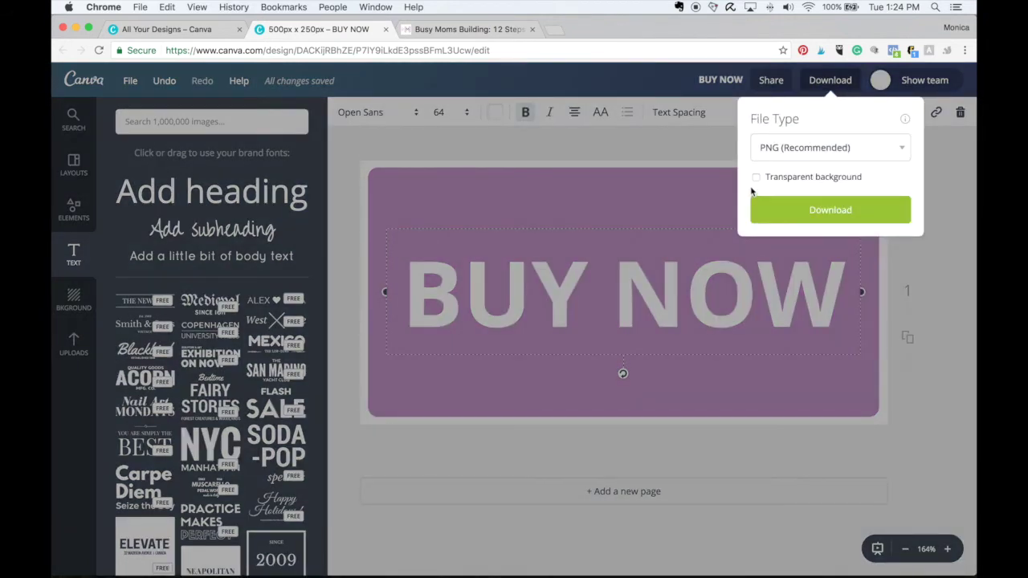
left_click(756, 178)
left_click(810, 219)
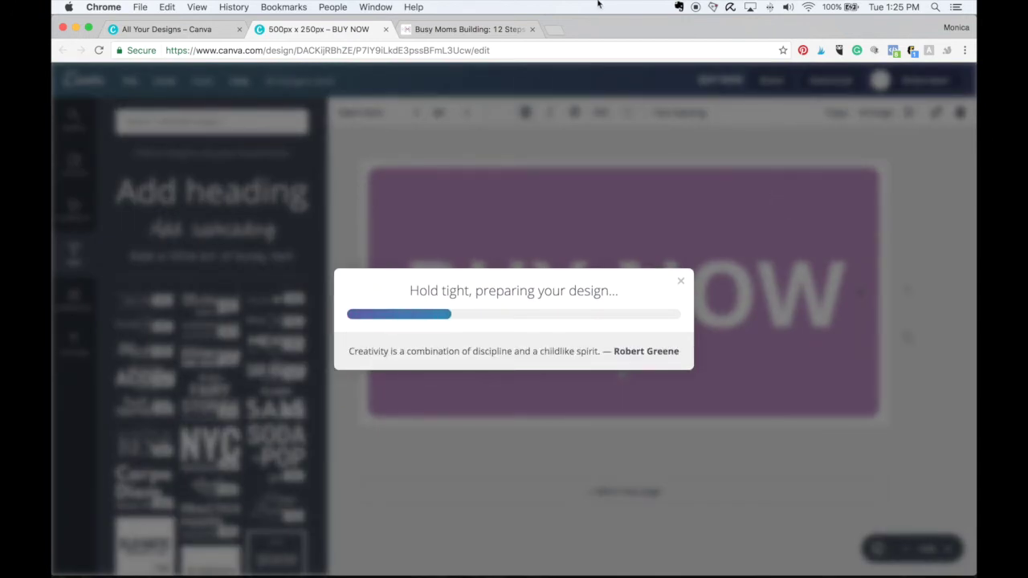
left_click(554, 29)
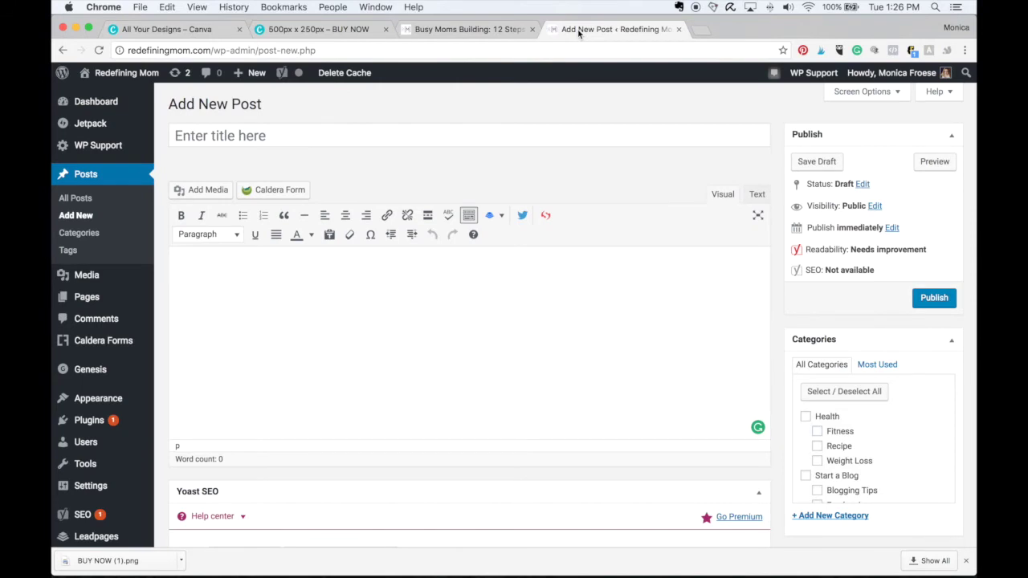
Step: Upload BUY-NOW-1.png to the new post's media library through Add Media
left_click(966, 561)
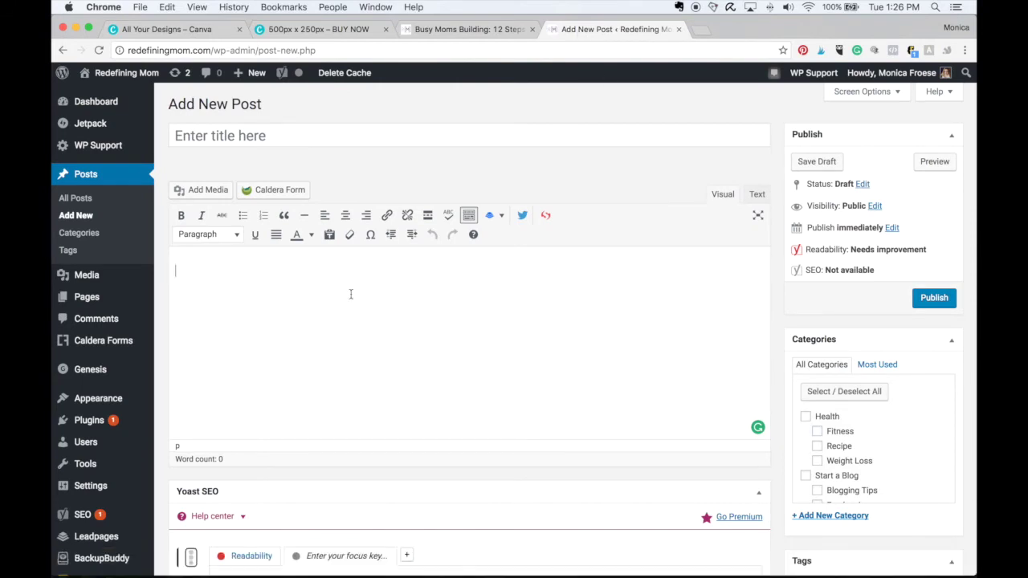
left_click(221, 193)
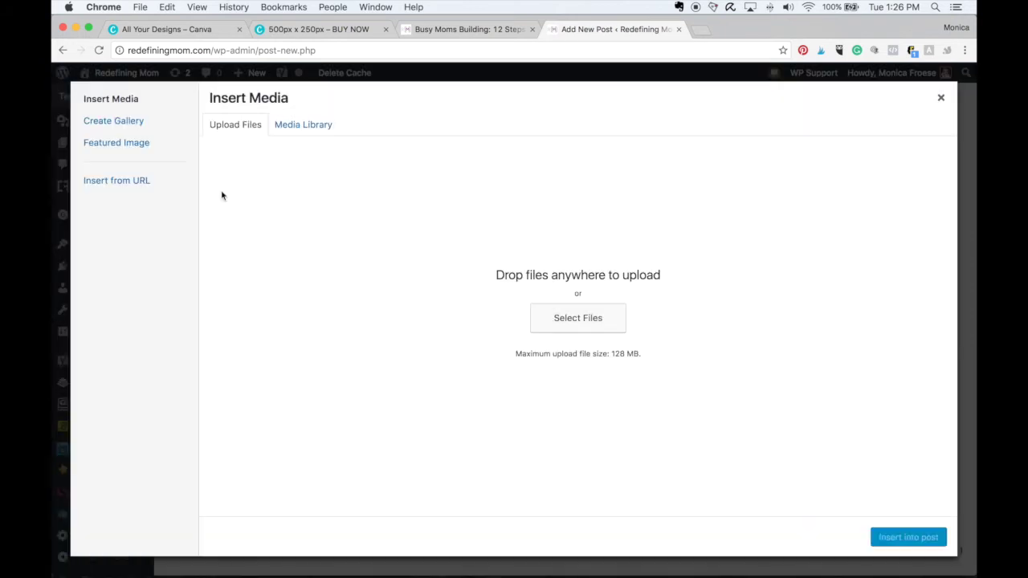
left_click(577, 319)
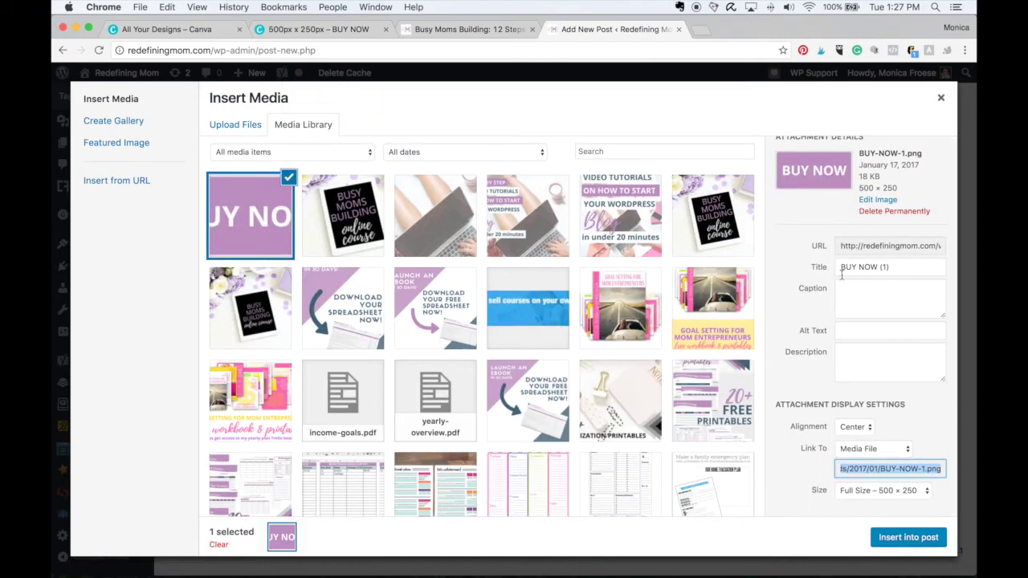
Step: Review the image's title, caption and alt text, then insert it into the post
left_click(901, 266)
left_click_drag(901, 265, 842, 265)
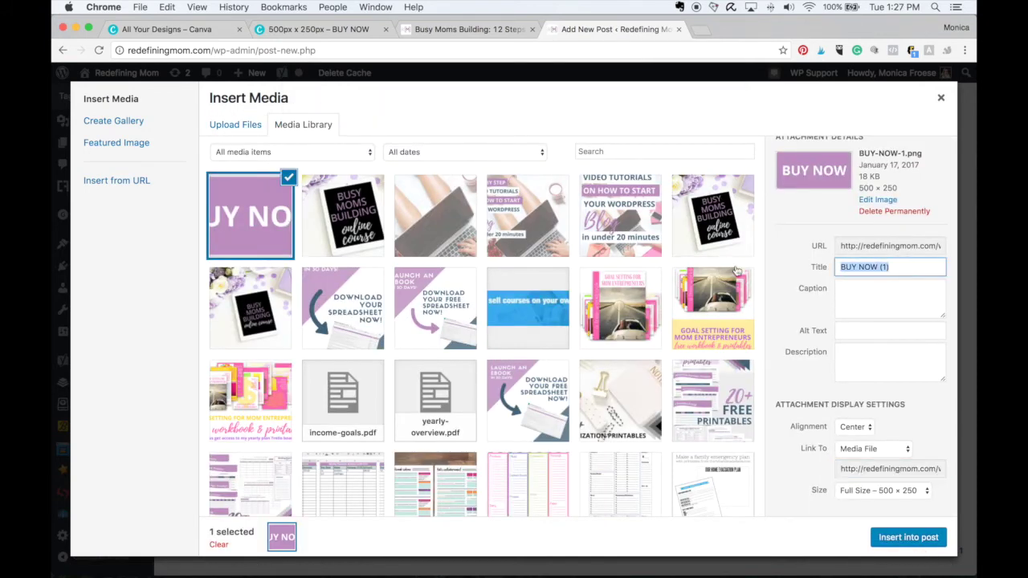
left_click(884, 295)
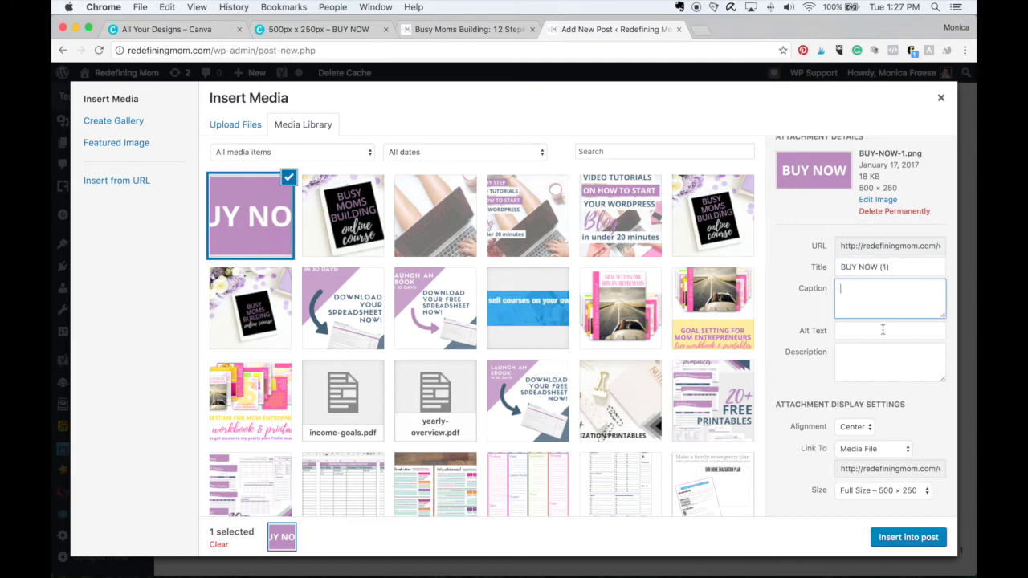
left_click(881, 331)
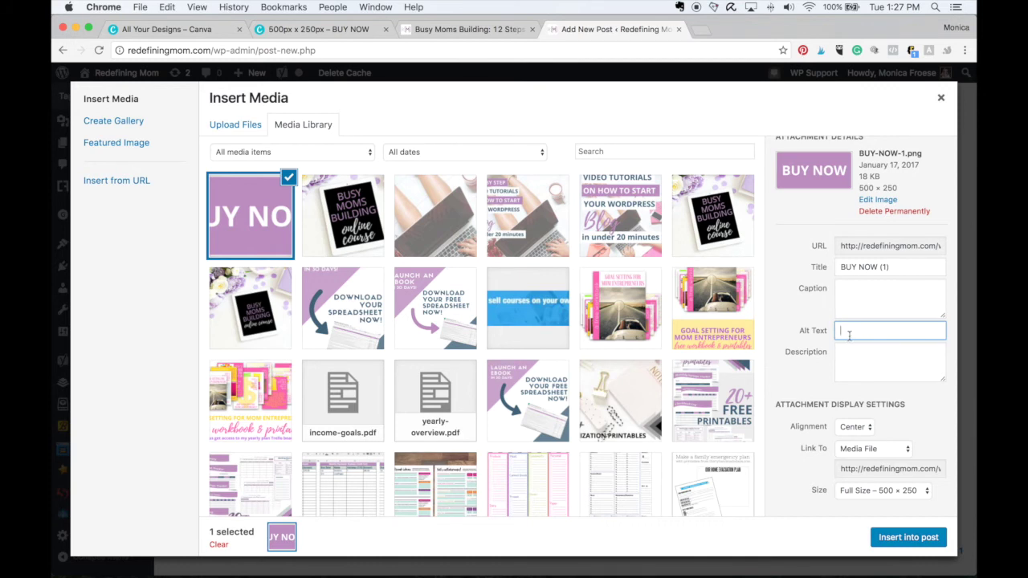
left_click(884, 536)
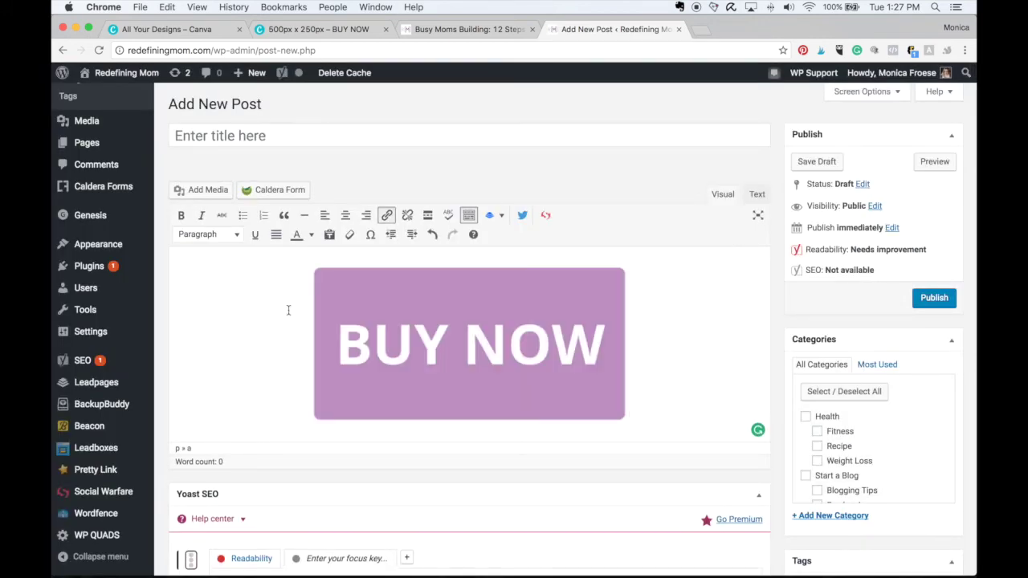
Step: Resize the BUY NOW image in the post down to about 402 × 201
left_click(565, 401)
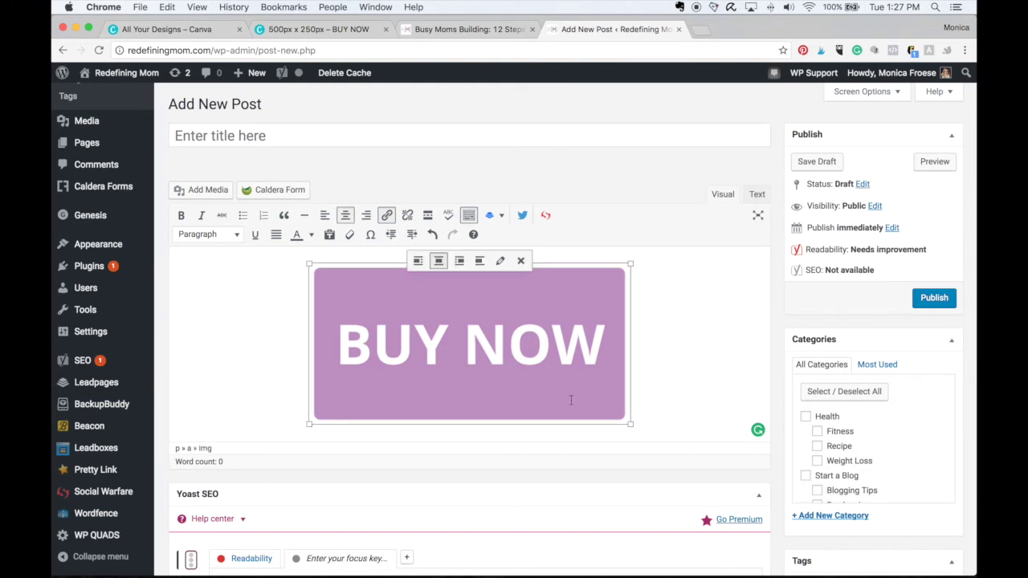
left_click_drag(631, 425, 569, 380)
left_click(635, 319)
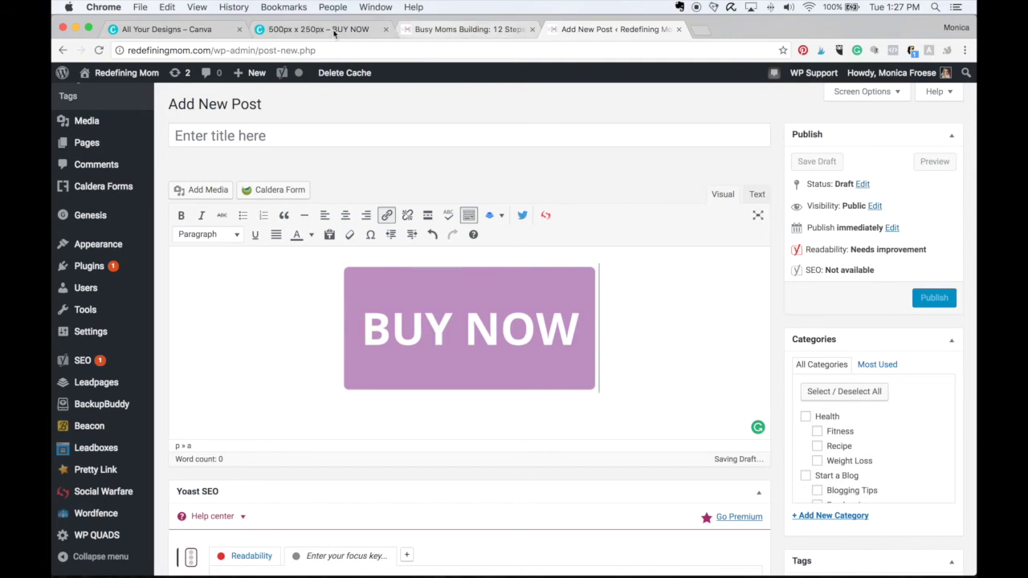
Step: Compare against the BUY NOW button on the Busy Moms Building sales page
left_click(420, 29)
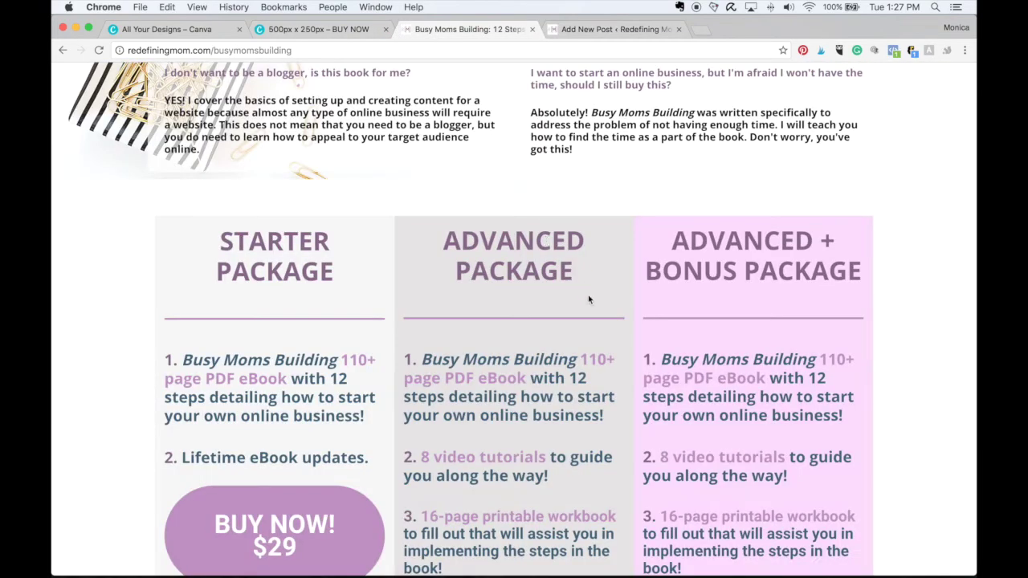
scroll(589, 290, "up", 12)
scroll(589, 354, "up", 15)
scroll(590, 418, "down", 6)
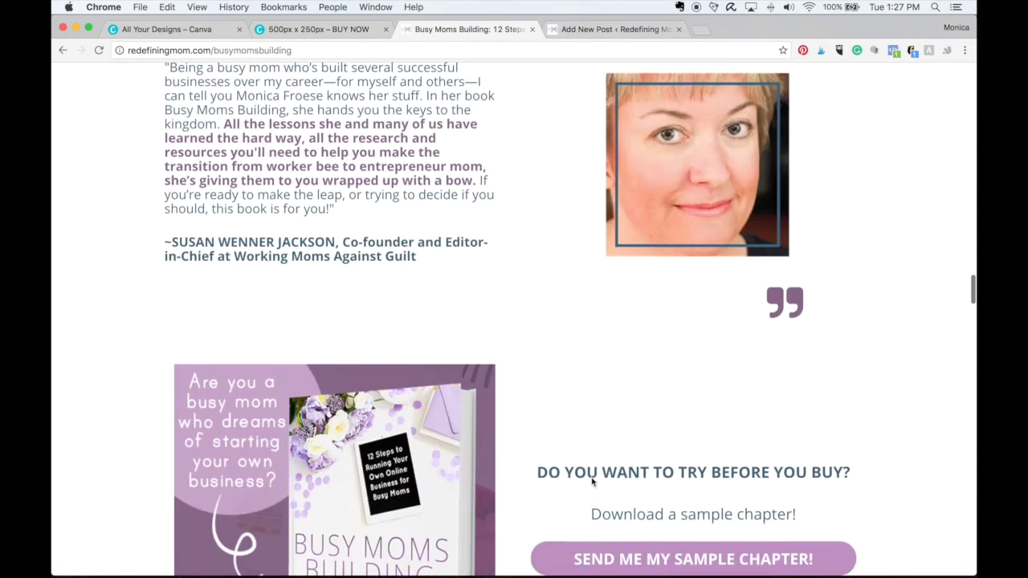
scroll(592, 482, "up", 1)
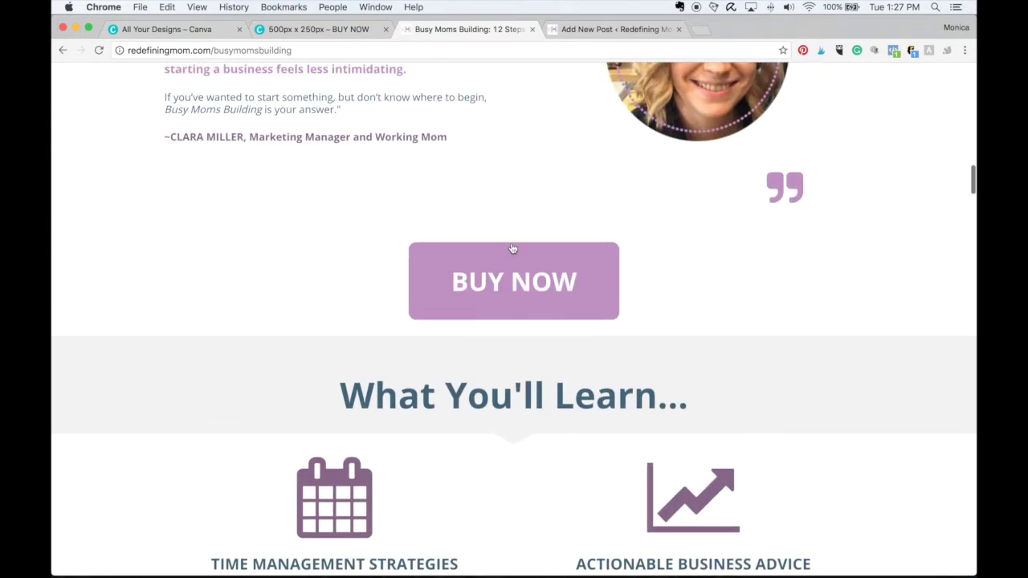
left_click(564, 30)
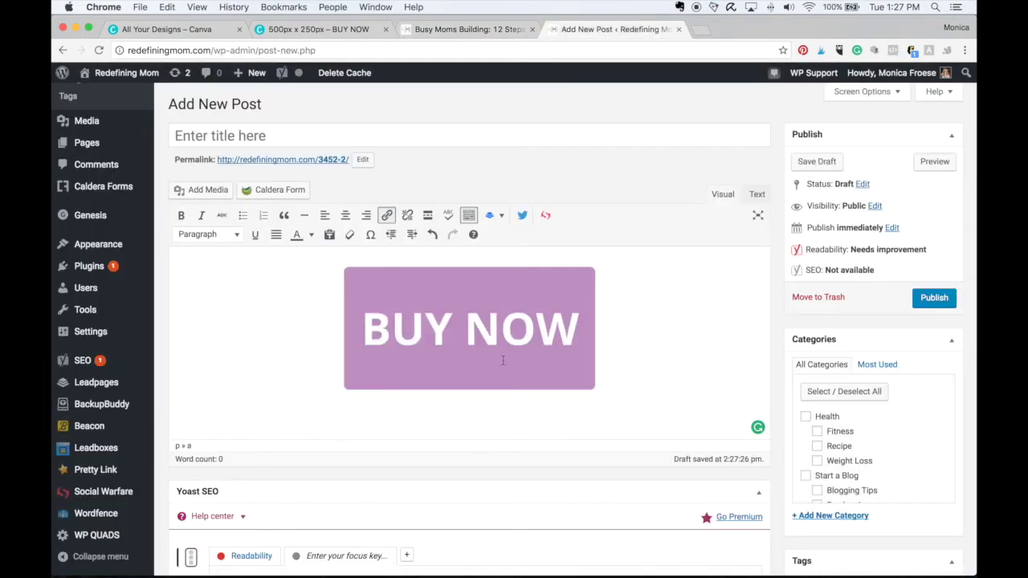
Step: Shrink the image to 322 × 161 and set its Link To option to Custom URL
left_click(542, 364)
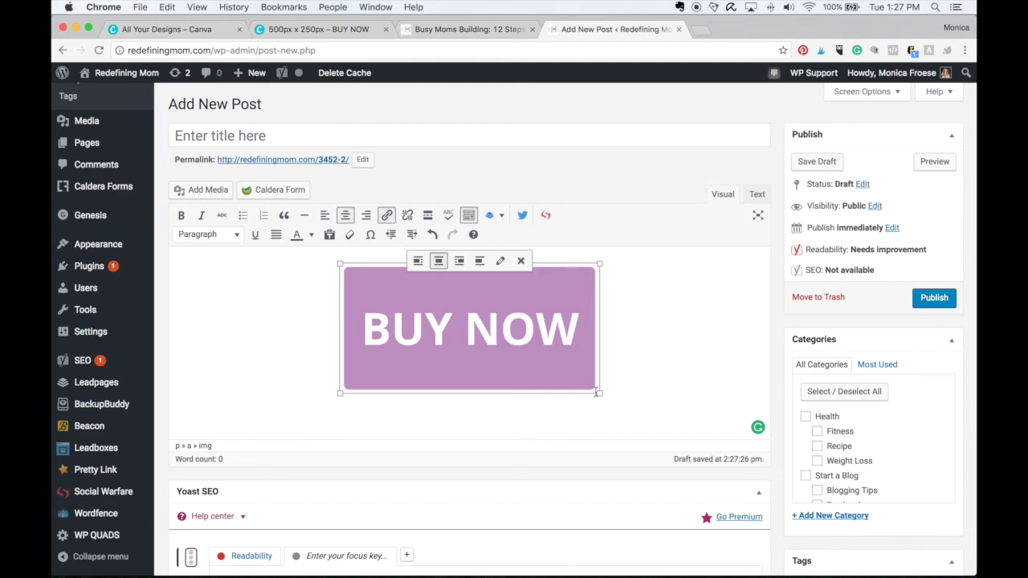
left_click_drag(598, 394, 543, 363)
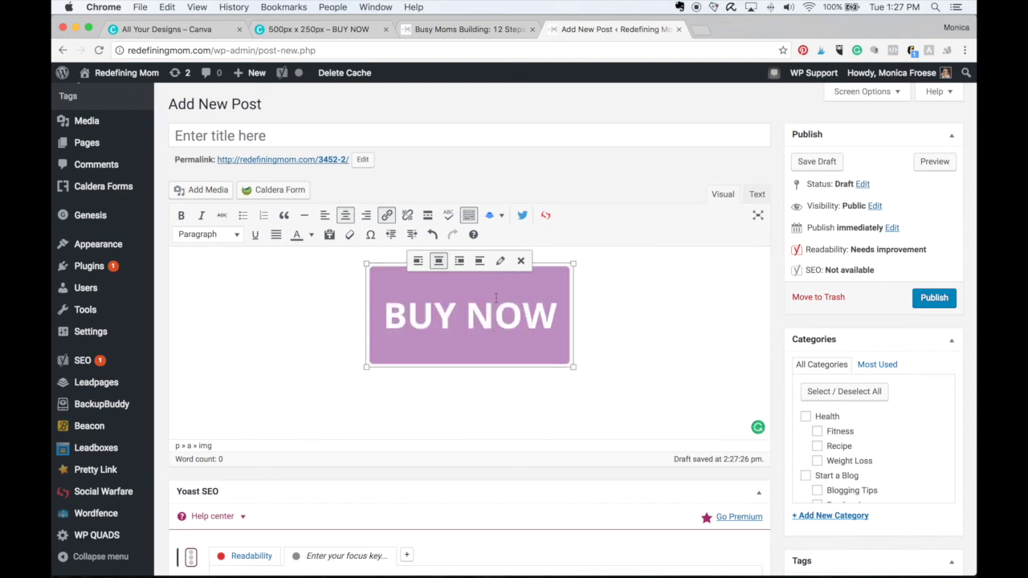
left_click(502, 264)
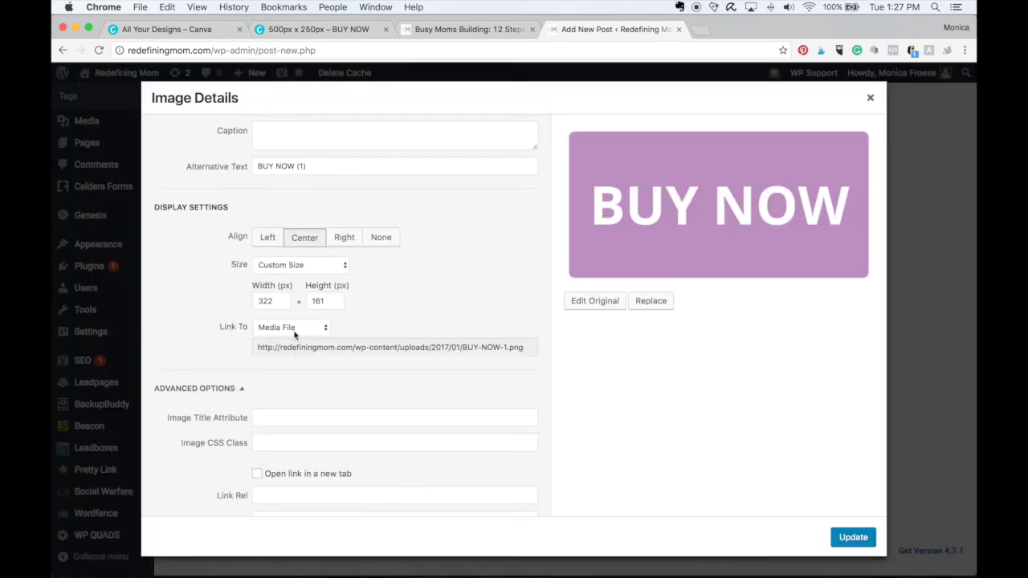
left_click(293, 327)
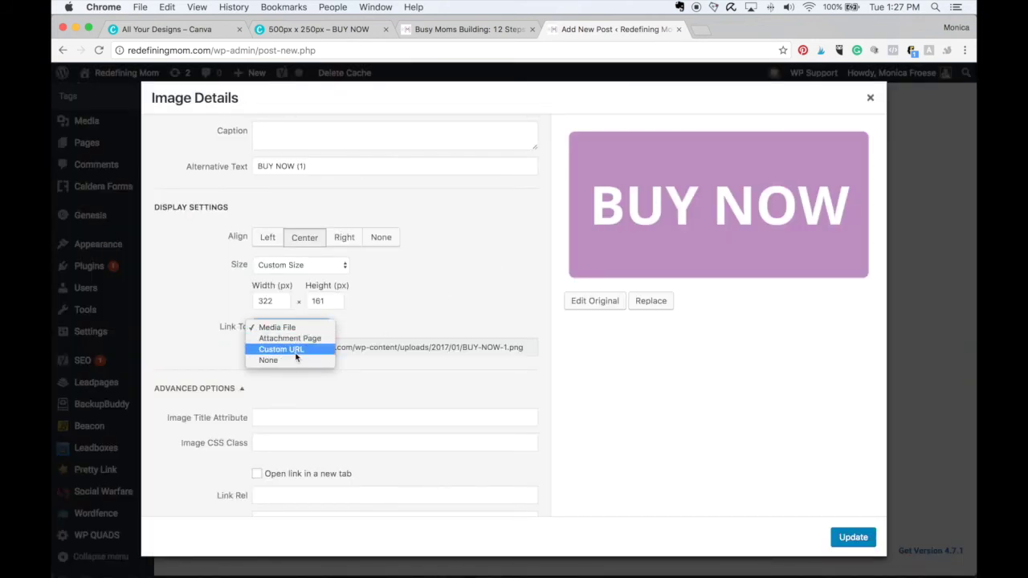
left_click(296, 352)
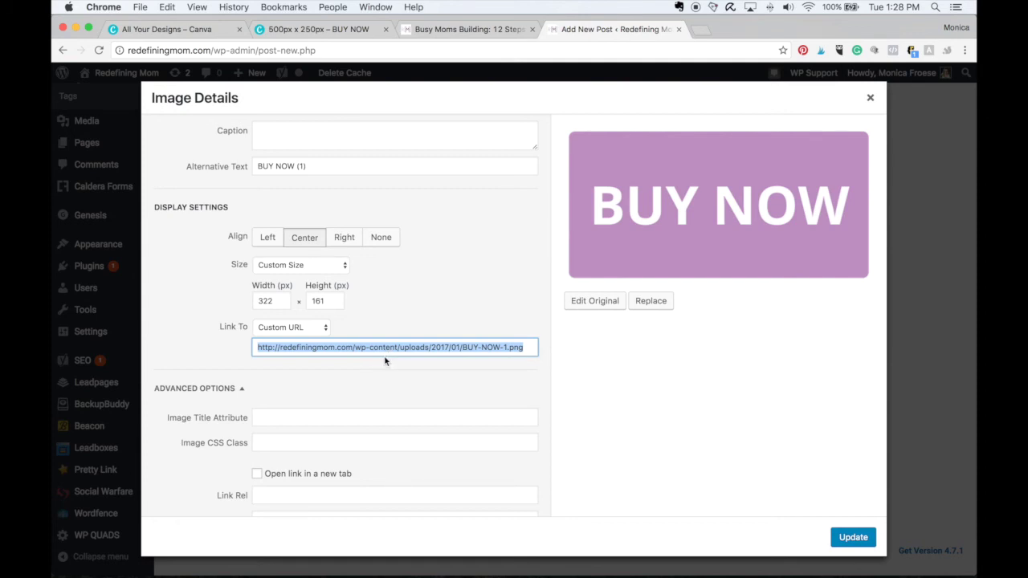
left_click(865, 545)
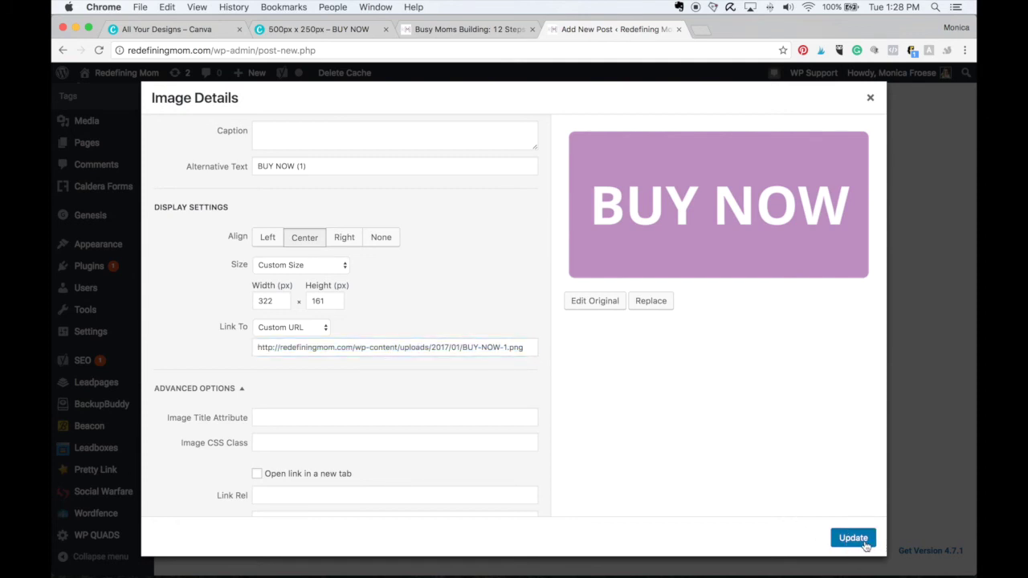
left_click(649, 335)
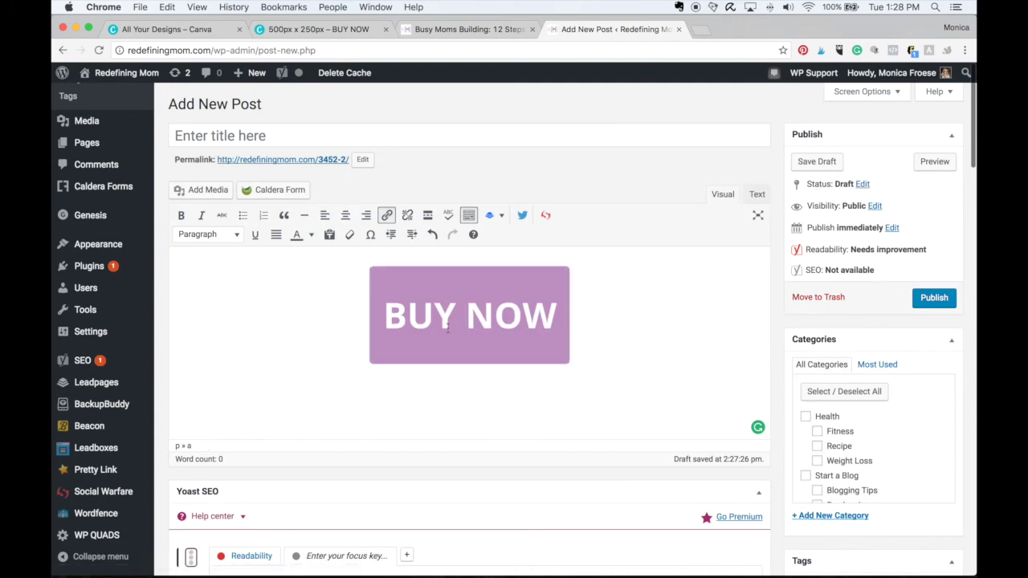